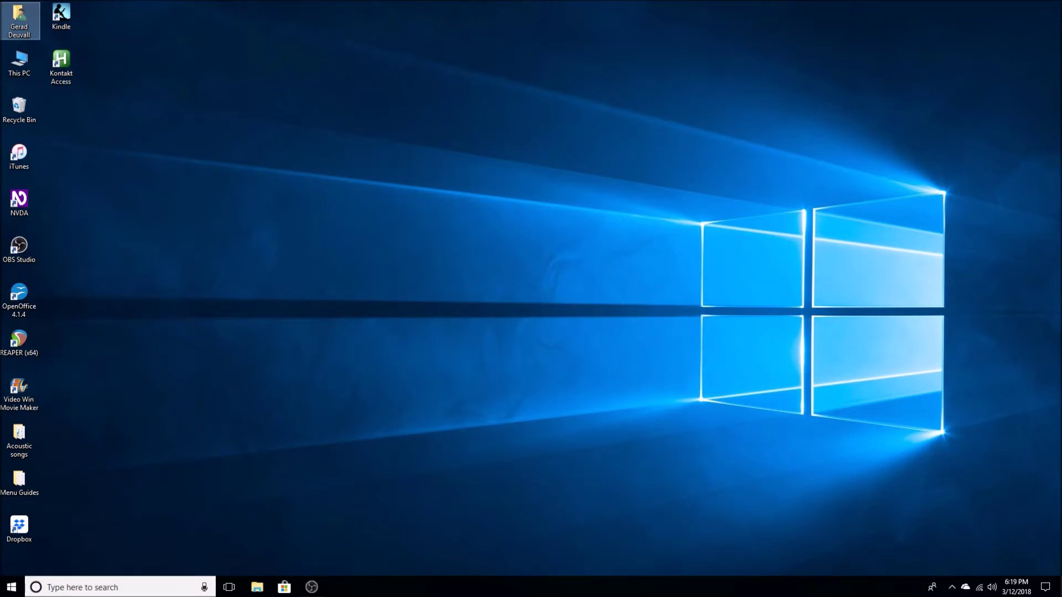
Open the Windows Start menu to search for the AZSlow site
{"action": "key", "text": "super"}
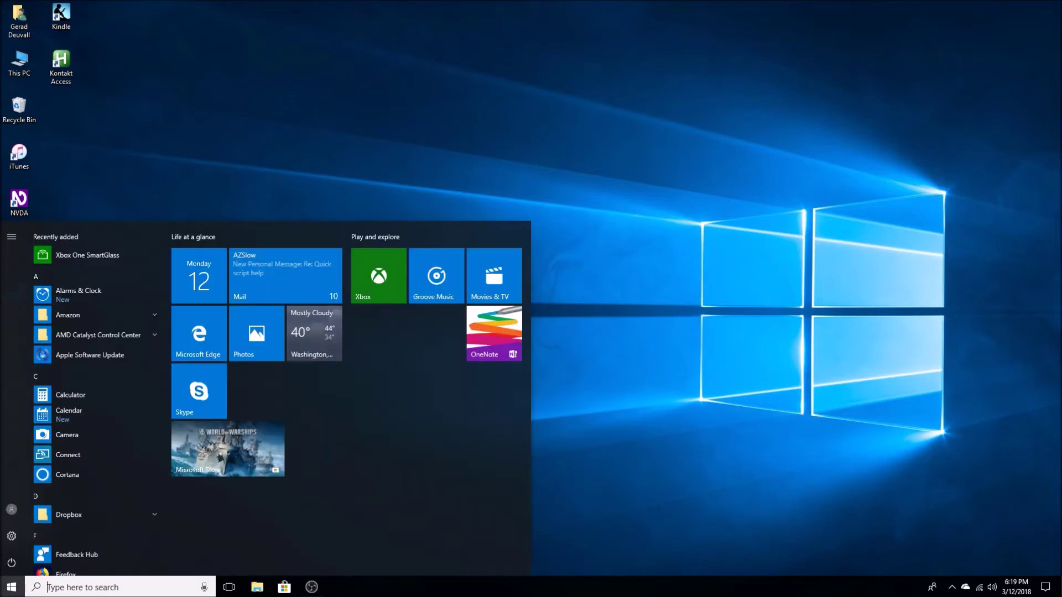
Open azslow.com and go to the ReaCWP board's About/Installation/Features topic
{"action": "type", "text": "azslon.com"}
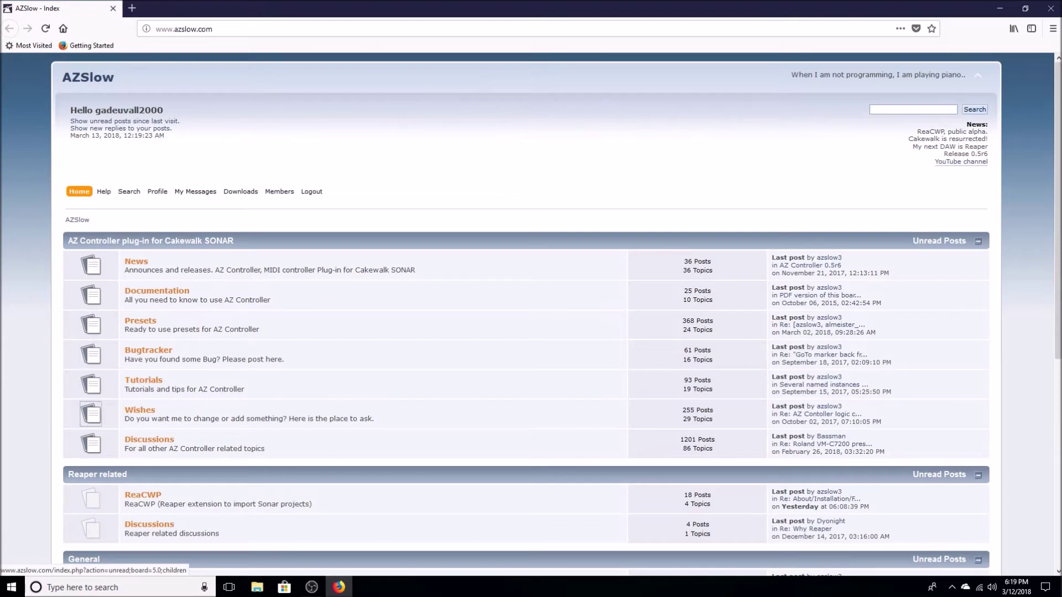
{"action": "left_click", "coordinate": [143, 495]}
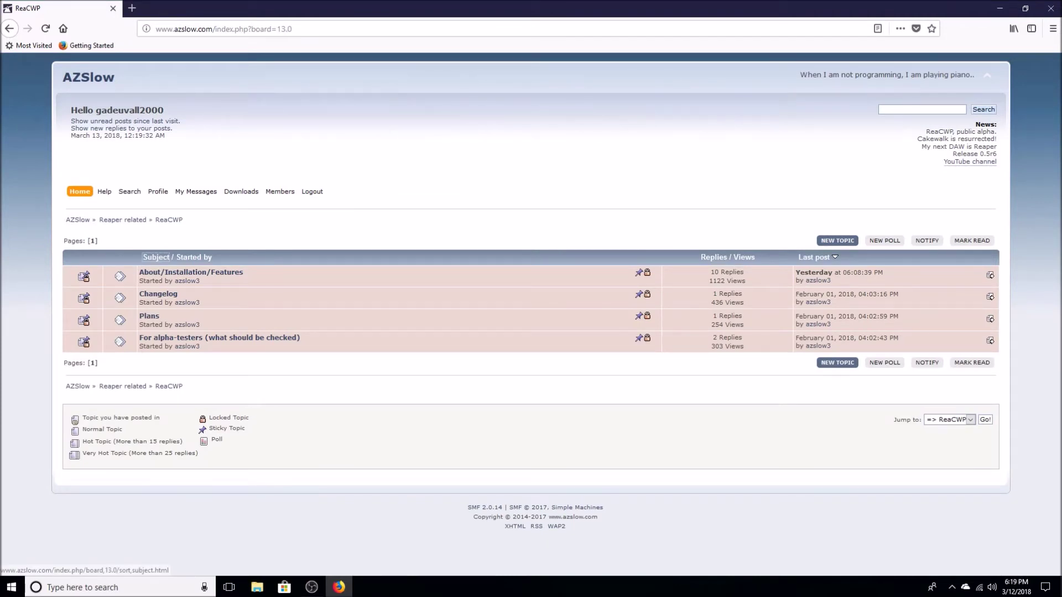
{"action": "left_click", "coordinate": [191, 272]}
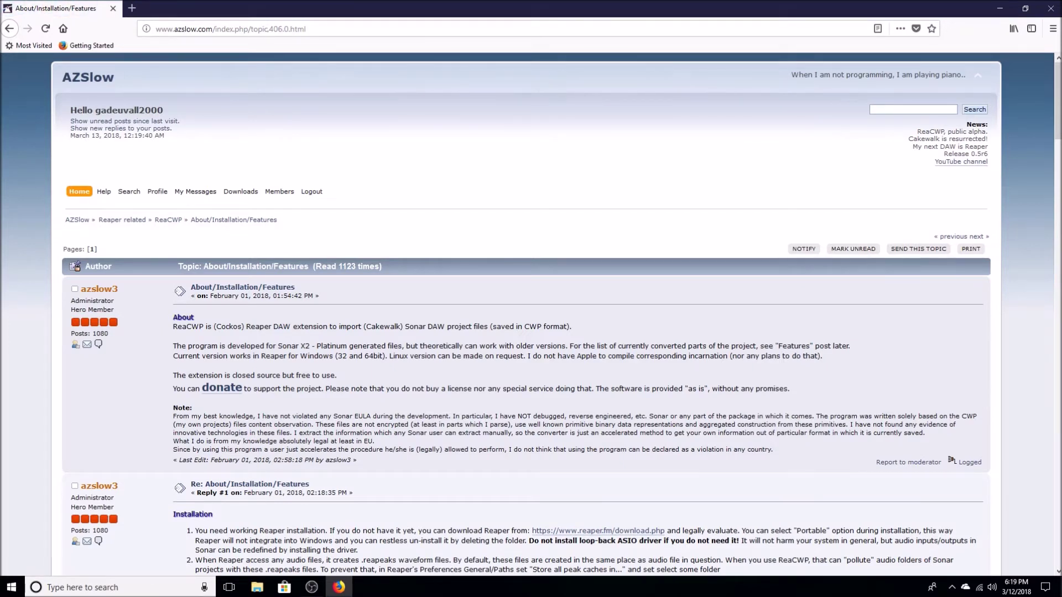
{"action": "scroll", "coordinate": [246, 570], "scroll_direction": "down", "scroll_amount": 1}
Download reacwp_0_0r2b47.zip from the Reaper downloads, then close Firefox
{"action": "scroll", "coordinate": [246, 570], "scroll_direction": "down", "scroll_amount": 1}
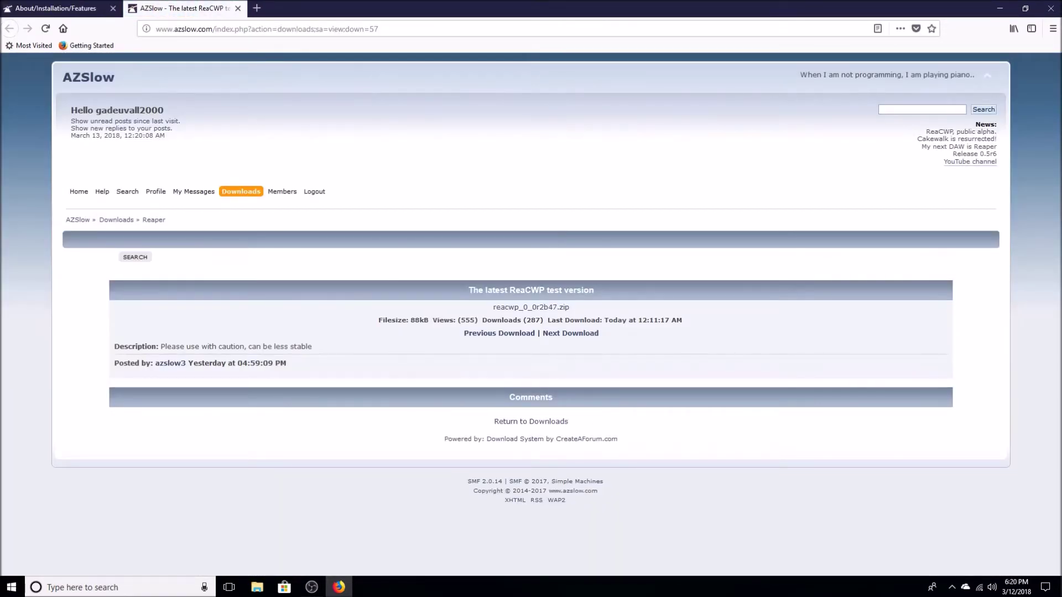
{"action": "key", "text": "Tab"}
{"action": "key", "text": "Tab"}
{"action": "key", "text": "Tab"}
{"action": "key", "text": "Tab"}
{"action": "key", "text": "Tab"}
{"action": "key", "text": "Tab"}
{"action": "key", "text": "Tab"}
{"action": "key", "text": "Tab"}
{"action": "key", "text": "Tab"}
{"action": "key", "text": "Tab"}
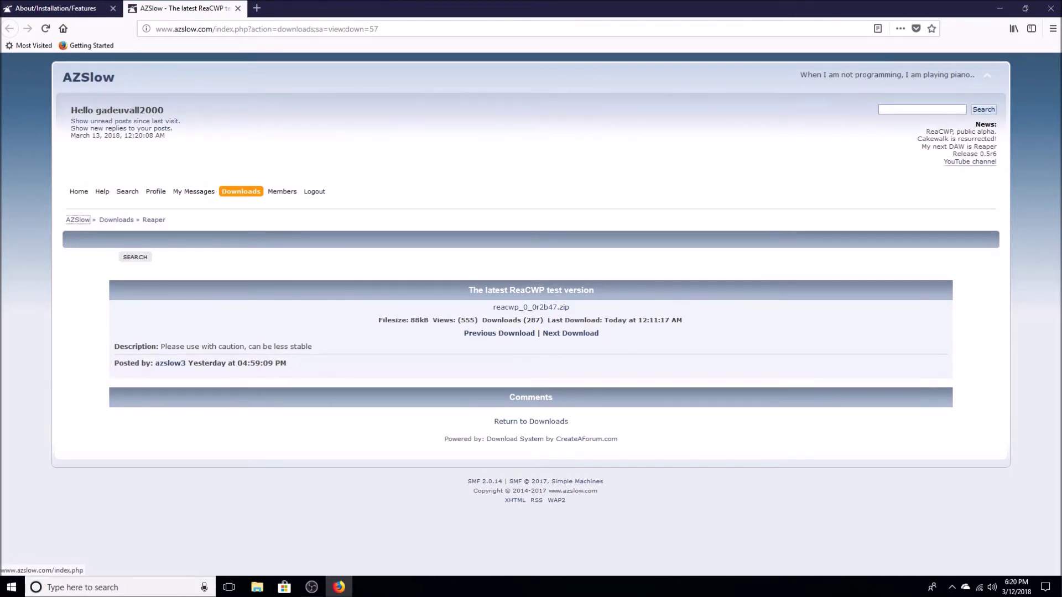
{"action": "key", "text": "Tab"}
{"action": "key", "text": "Tab"}
{"action": "key", "text": "Tab"}
{"action": "key", "text": "Tab"}
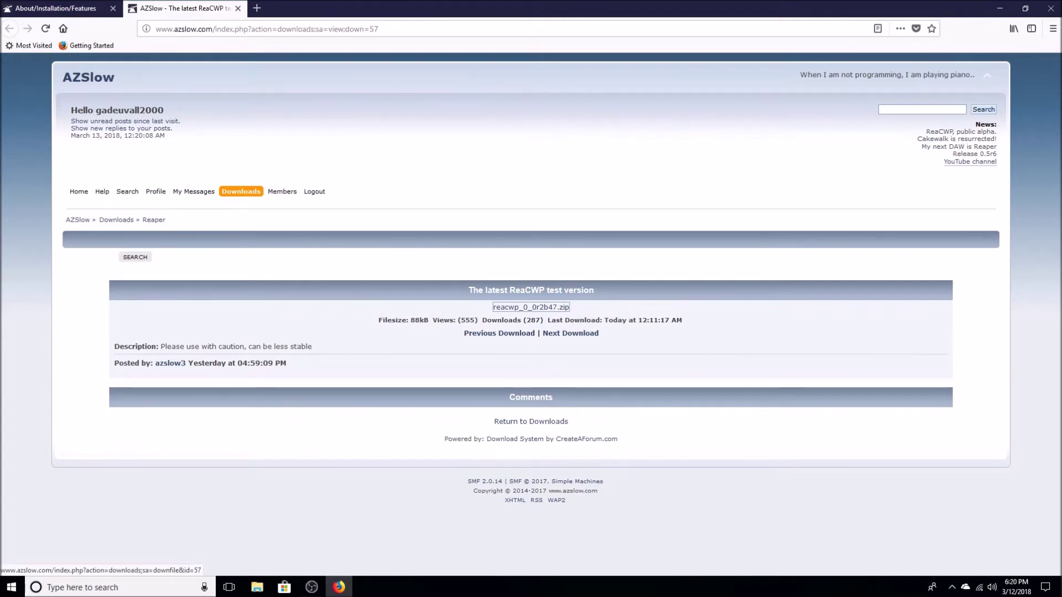
{"action": "key", "text": "alt+F4"}
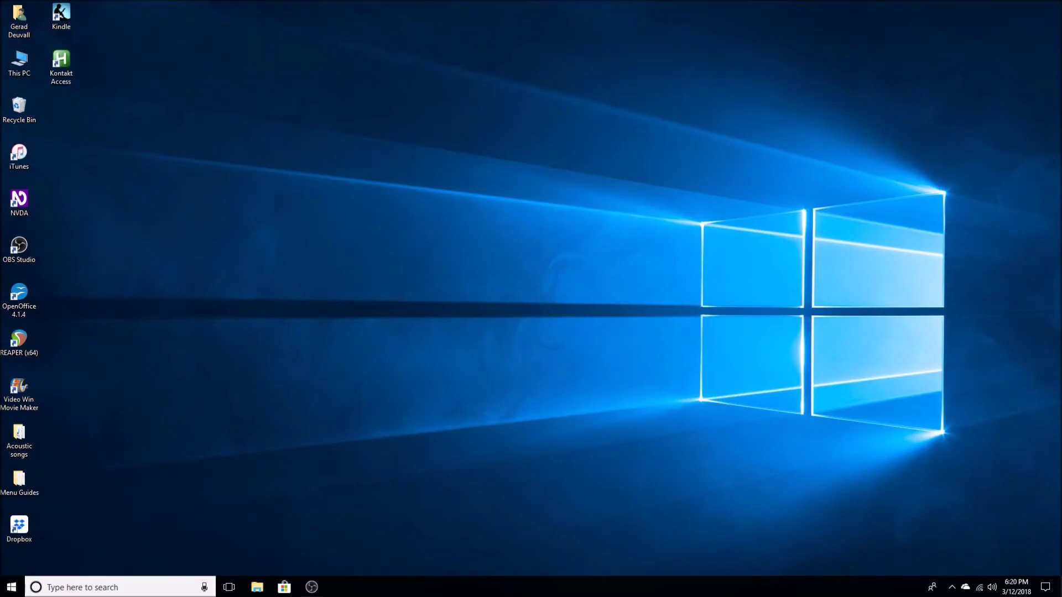
Leave OBS Studio for the desktop and open the user's Downloads folder
{"action": "key", "text": "alt+Tab"}
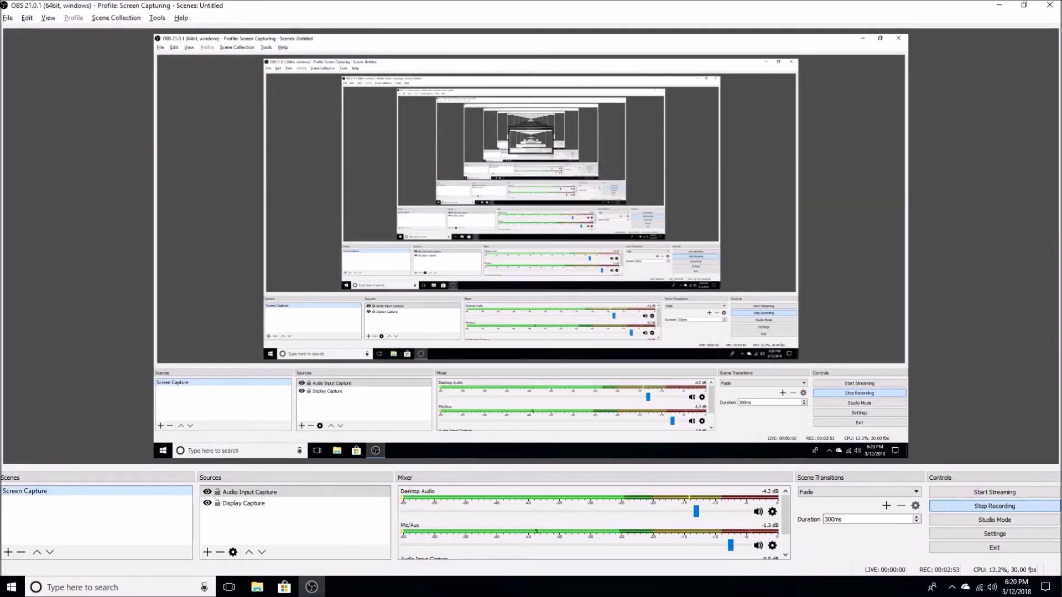
{"action": "key", "text": "super+d"}
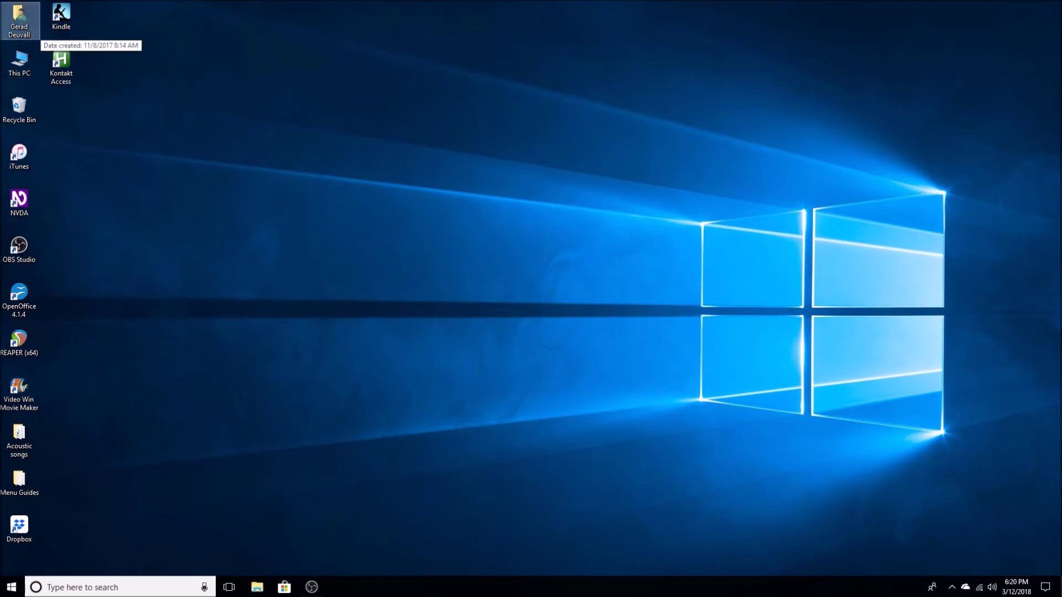
{"action": "key", "text": "Return"}
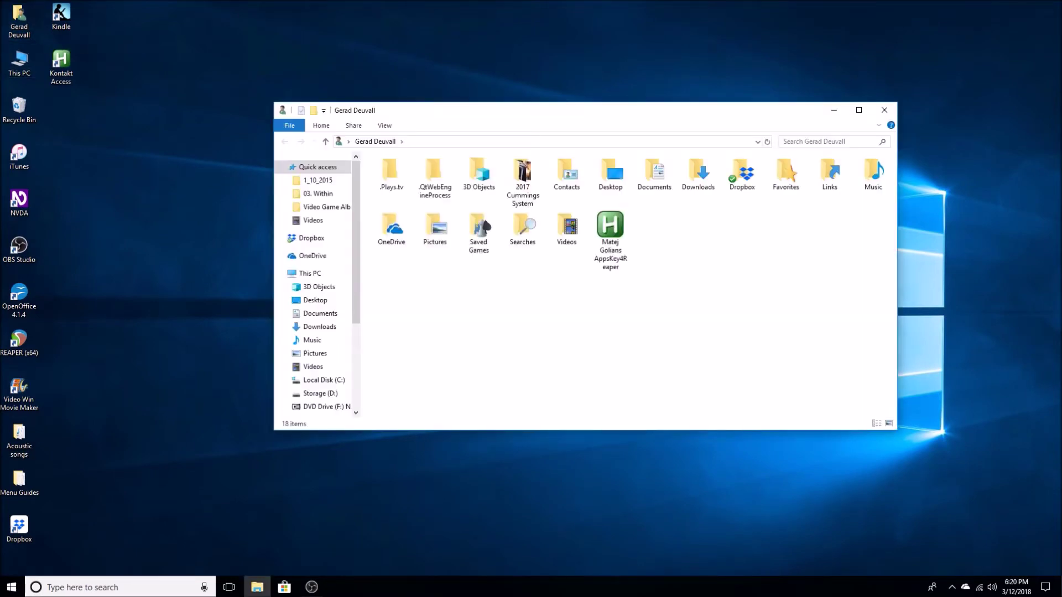
{"action": "key", "text": "Right"}
{"action": "key", "text": "Right"}
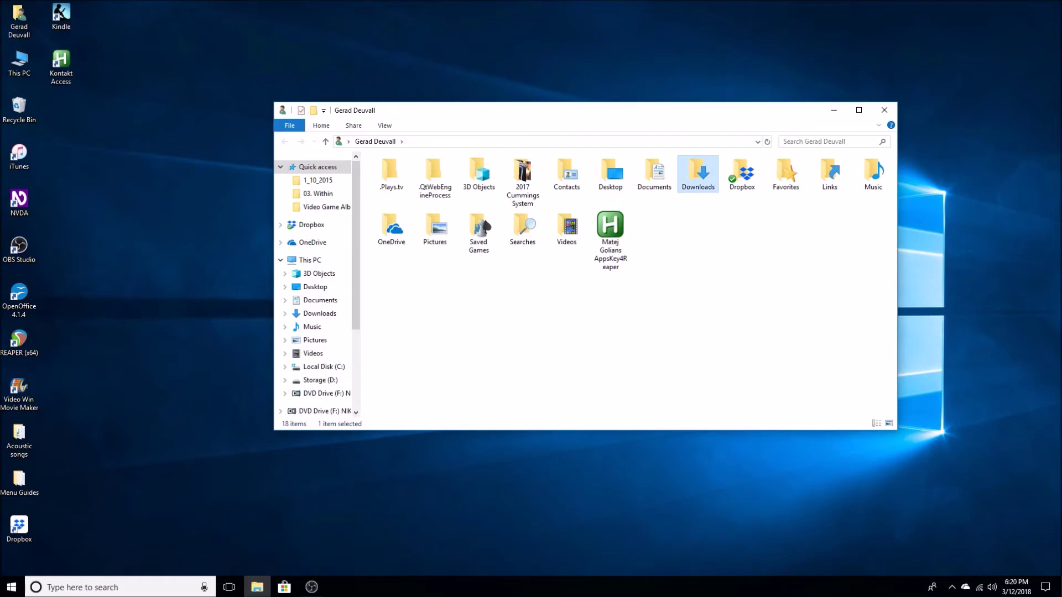
{"action": "key", "text": "Return"}
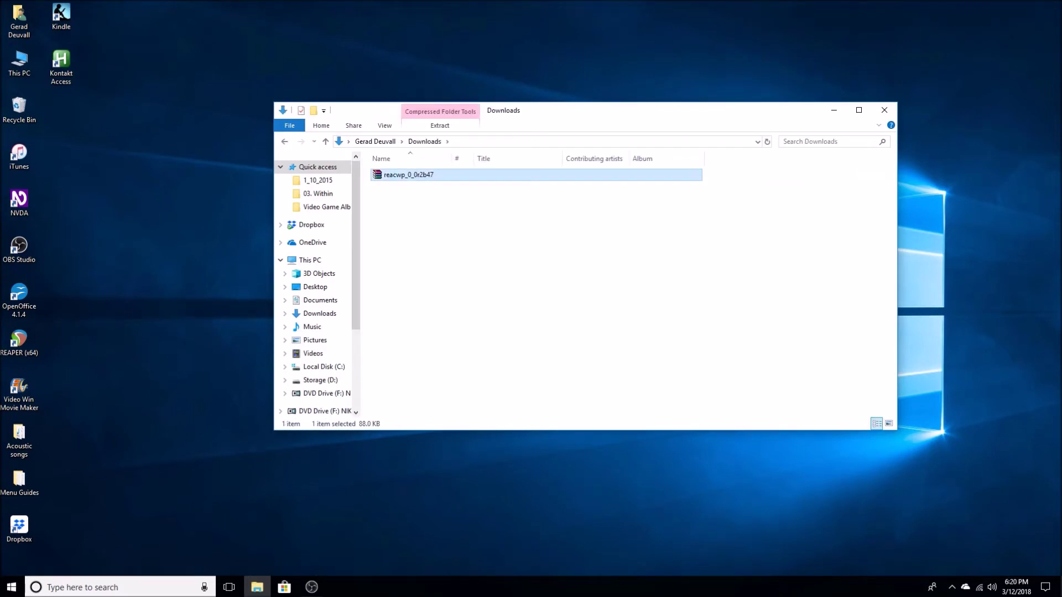
Extract the reacwp_0_0r2b47 archive and select reaper_cwp.dll in its _win64 folder
{"action": "key", "text": "shift+F10"}
{"action": "key", "text": "Escape"}
{"action": "key", "text": "Up"}
{"action": "key", "text": "Return"}
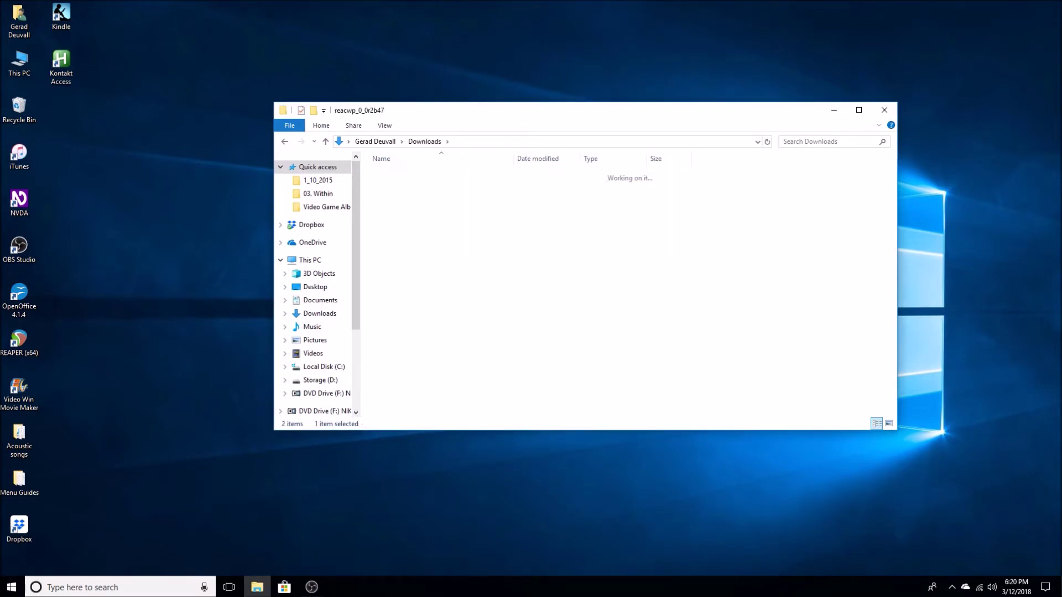
{"action": "key", "text": "Down"}
{"action": "key", "text": "Return"}
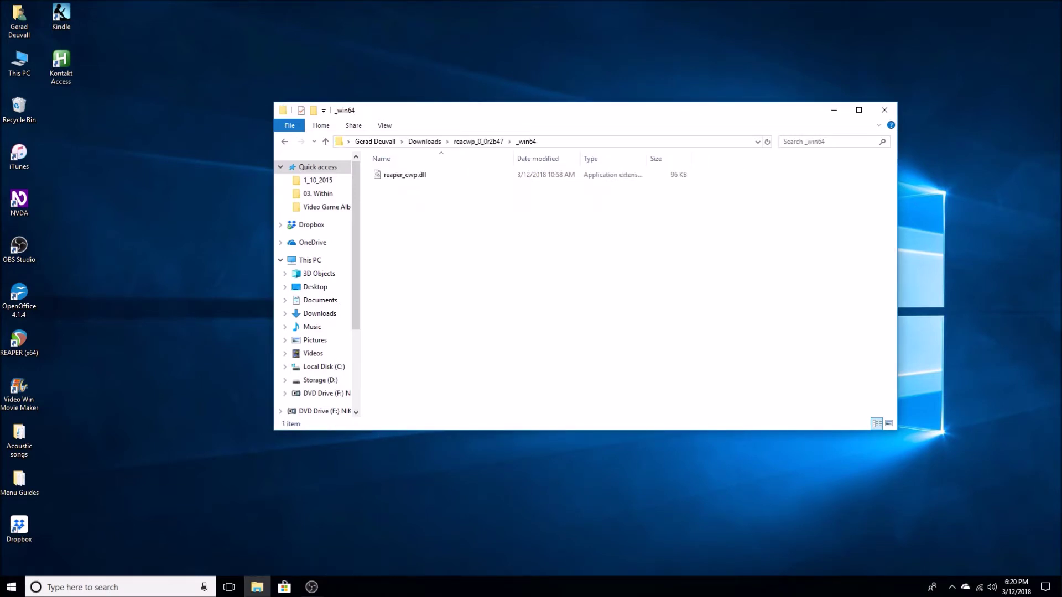
{"action": "key", "text": "Down"}
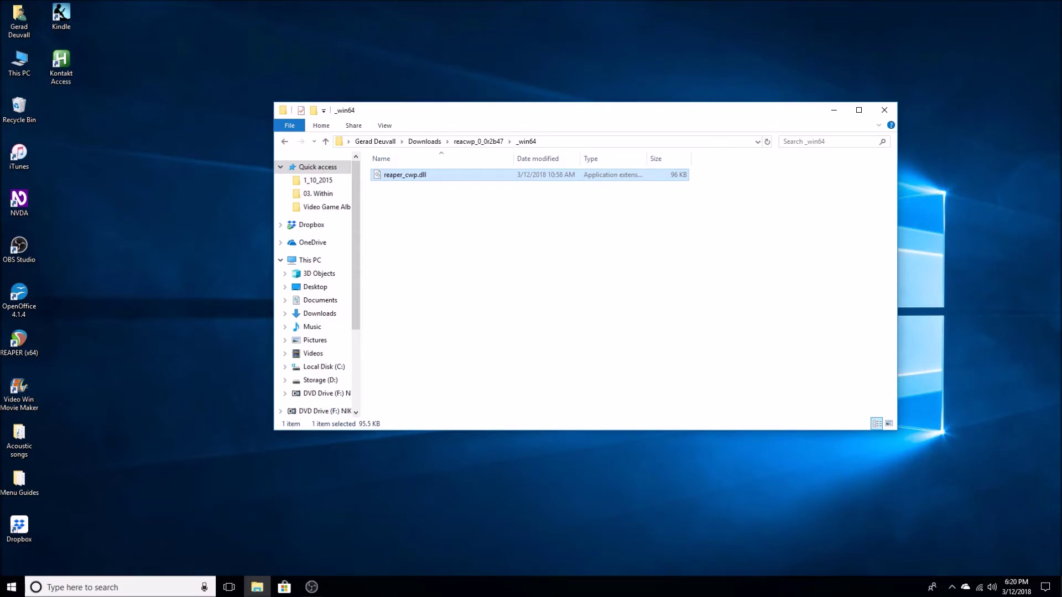
{"action": "key", "text": "super+d"}
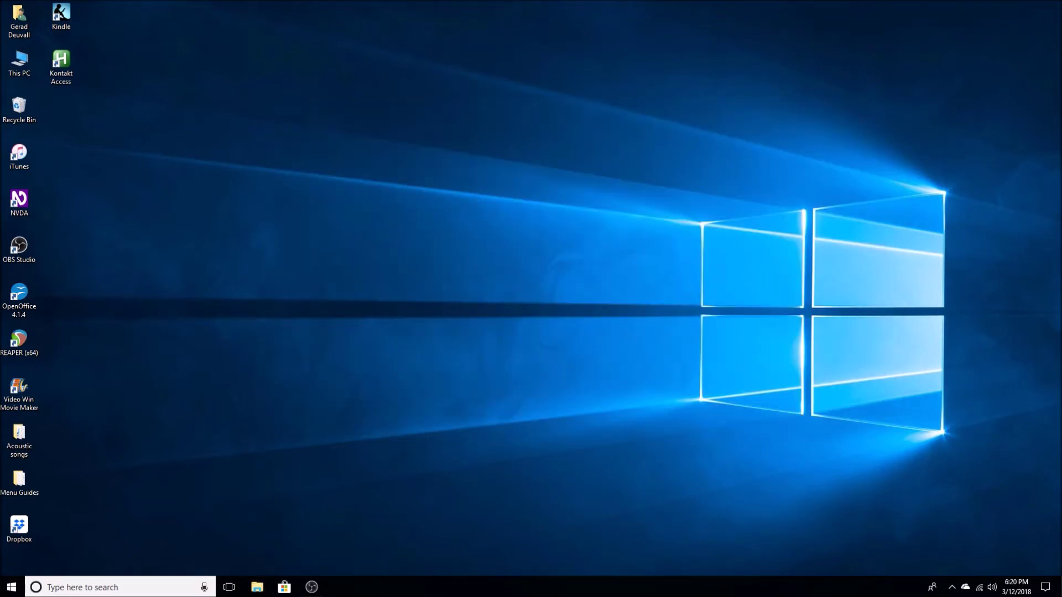
Launch REAPER (x64) from the desktop and cancel the Open project dialog
{"action": "key", "text": "o"}
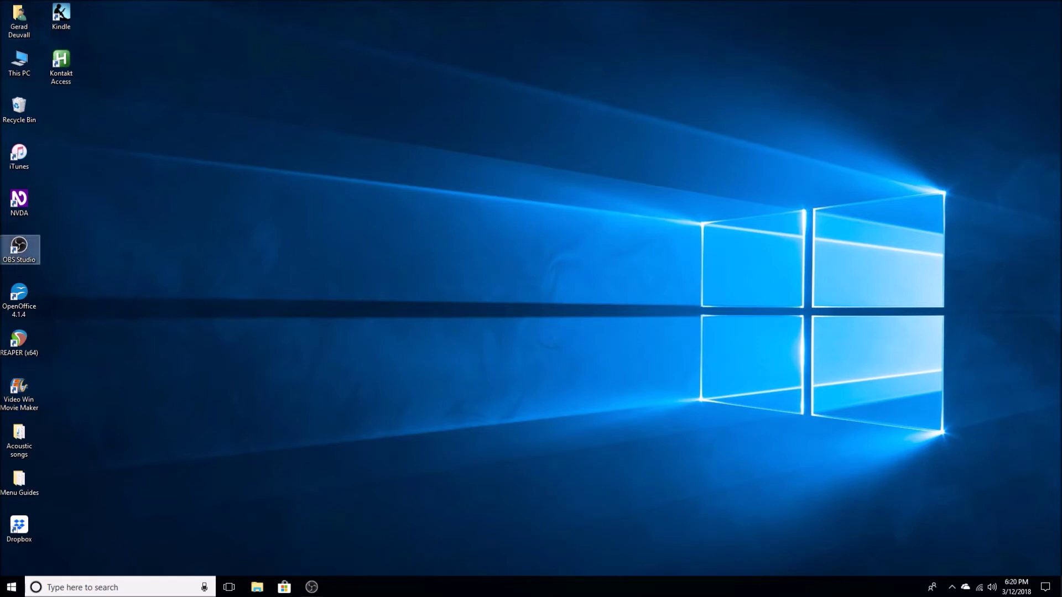
{"action": "key", "text": "o"}
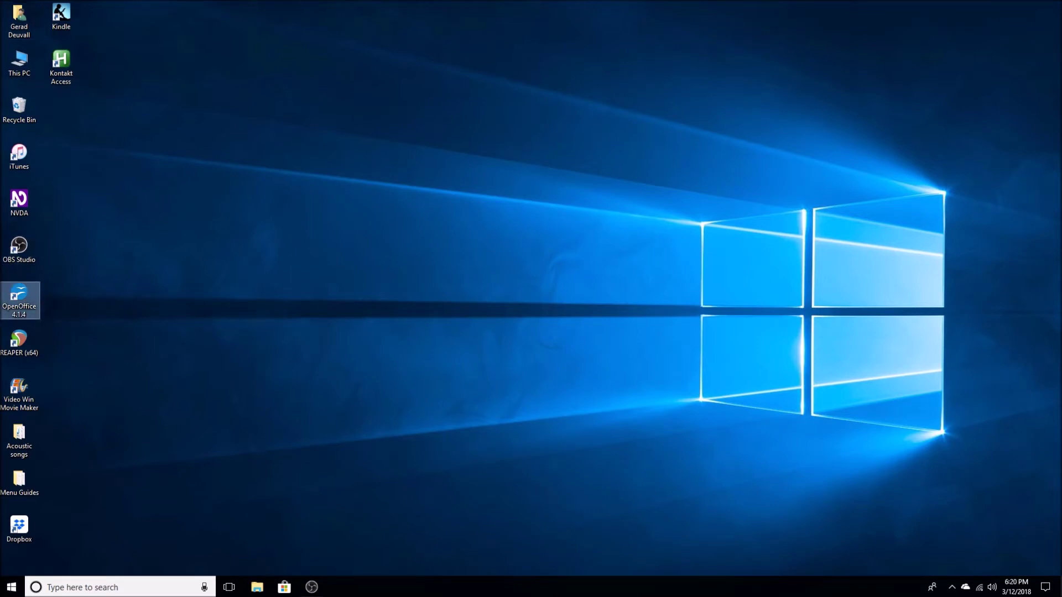
{"action": "key", "text": "Down"}
{"action": "key", "text": "Return"}
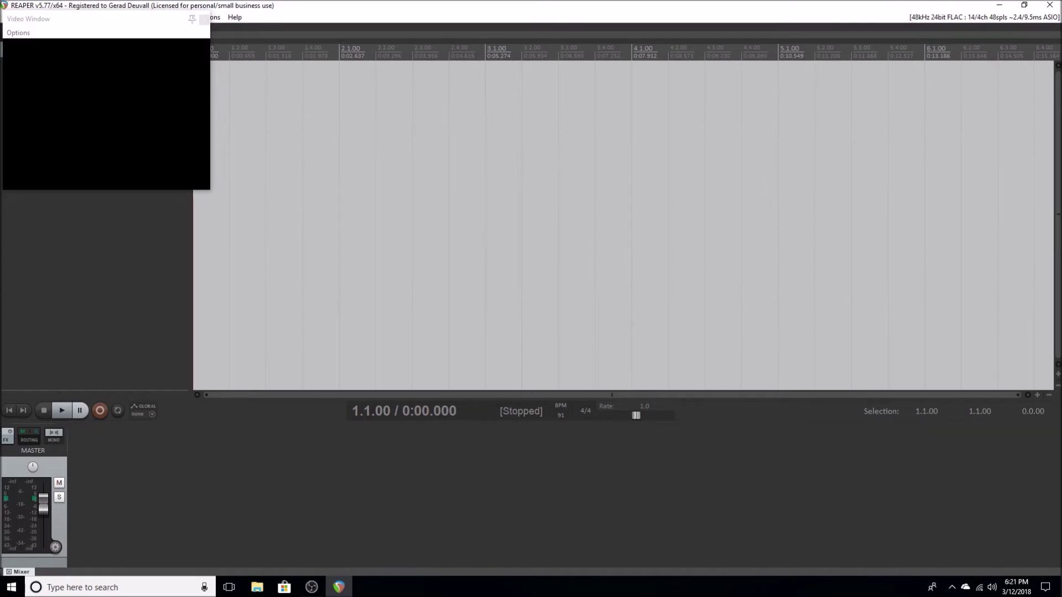
{"action": "key", "text": "ctrl+o"}
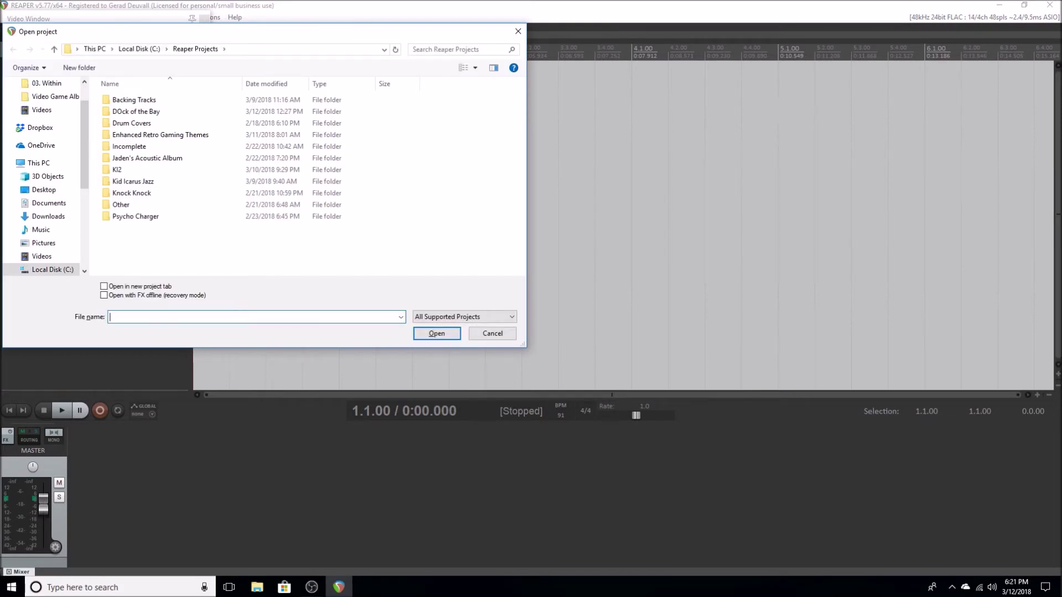
{"action": "key", "text": "Escape"}
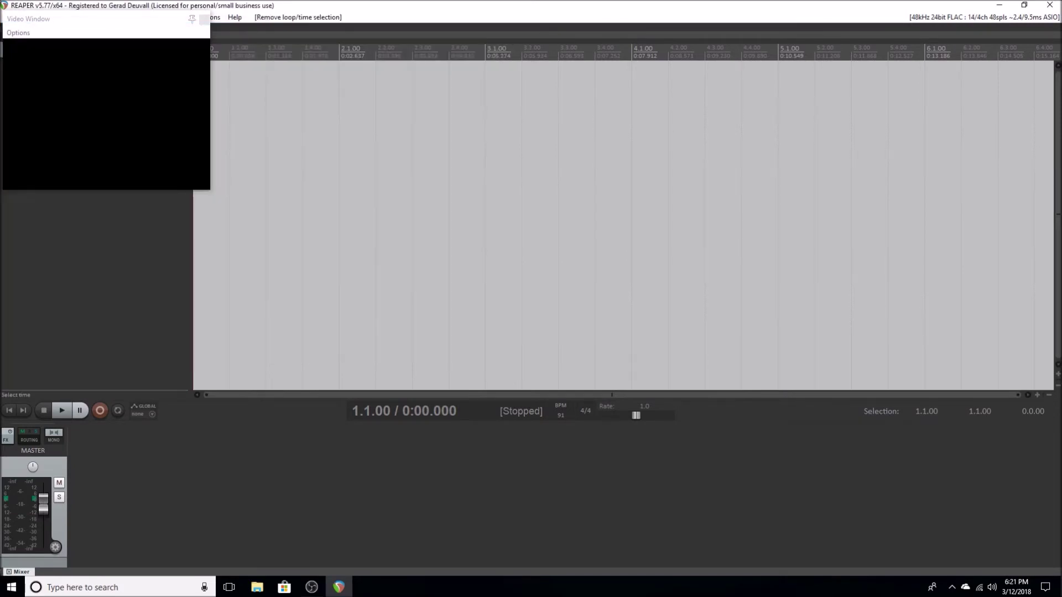
Show REAPER's resource folder in File Explorer via the Options menu, then return to REAPER
{"action": "key", "text": "alt+o"}
{"action": "key", "text": "Up"}
{"action": "key", "text": "Up"}
{"action": "key", "text": "Up"}
{"action": "key", "text": "Up"}
{"action": "key", "text": "Up"}
{"action": "key", "text": "Up"}
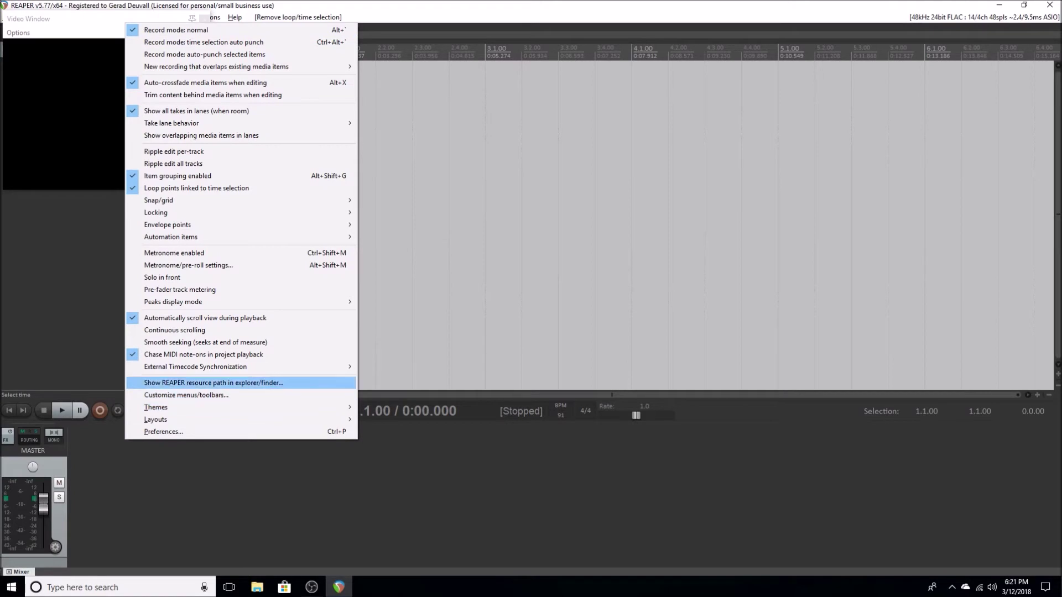
{"action": "key", "text": "Down"}
{"action": "key", "text": "Return"}
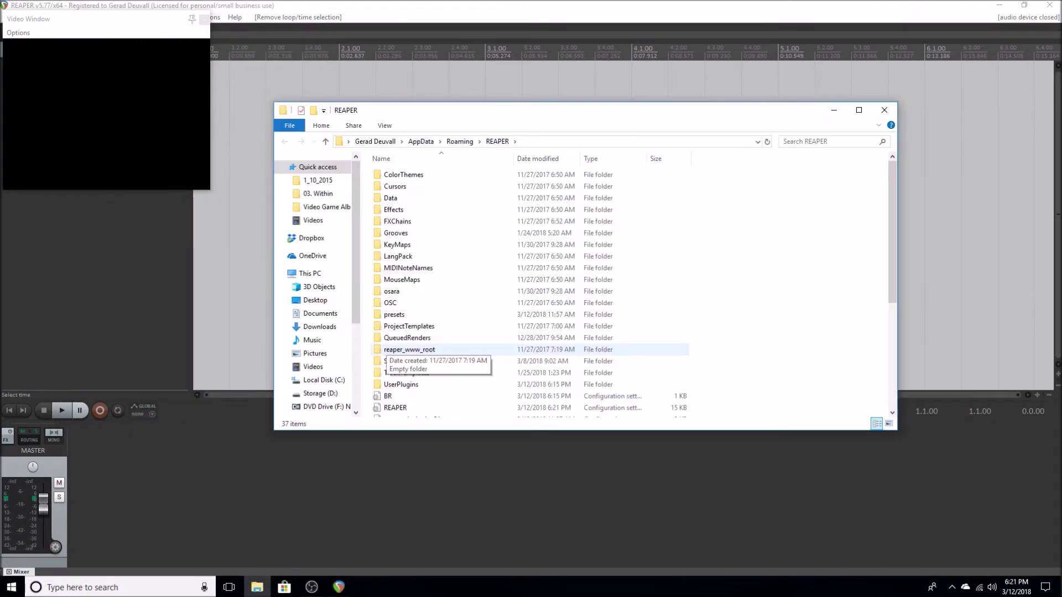
{"action": "key", "text": "alt+Tab"}
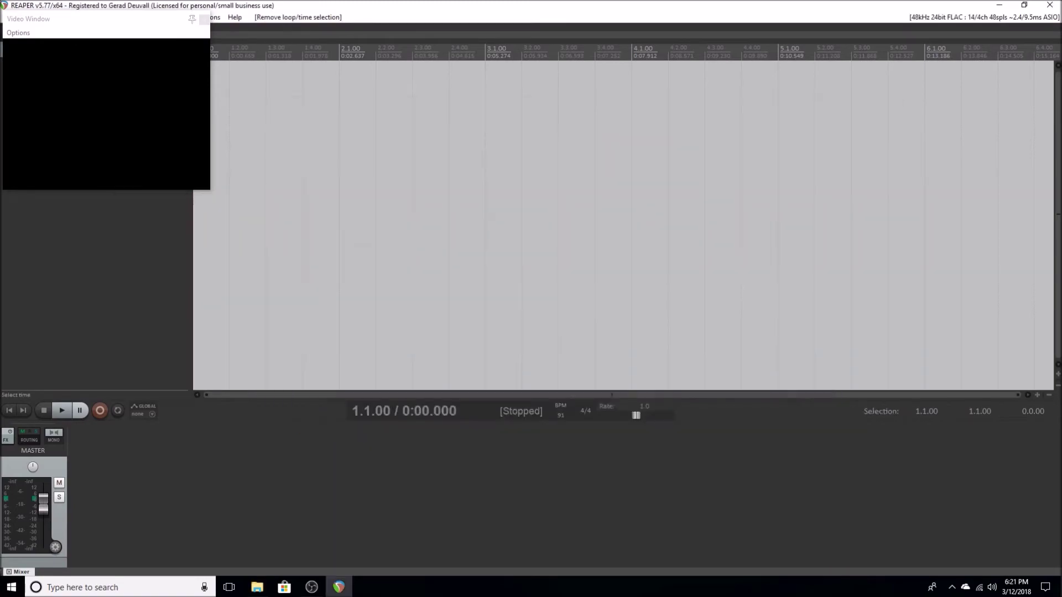
Close REAPER, paste reaper_cwp.dll into the UserPlugins folder, and close Explorer
{"action": "key", "text": "alt+F4"}
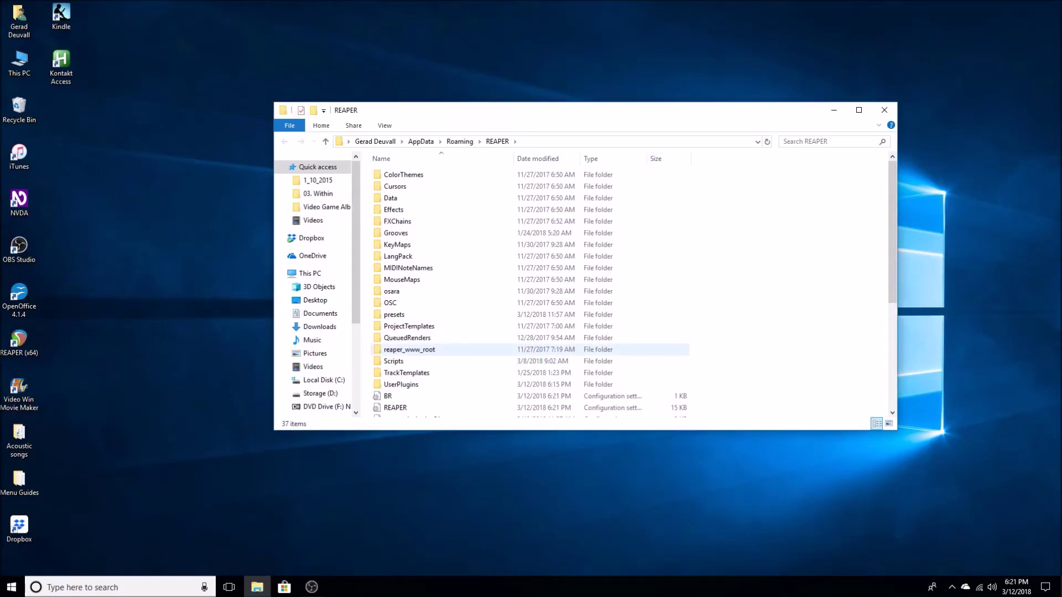
{"action": "key", "text": "u"}
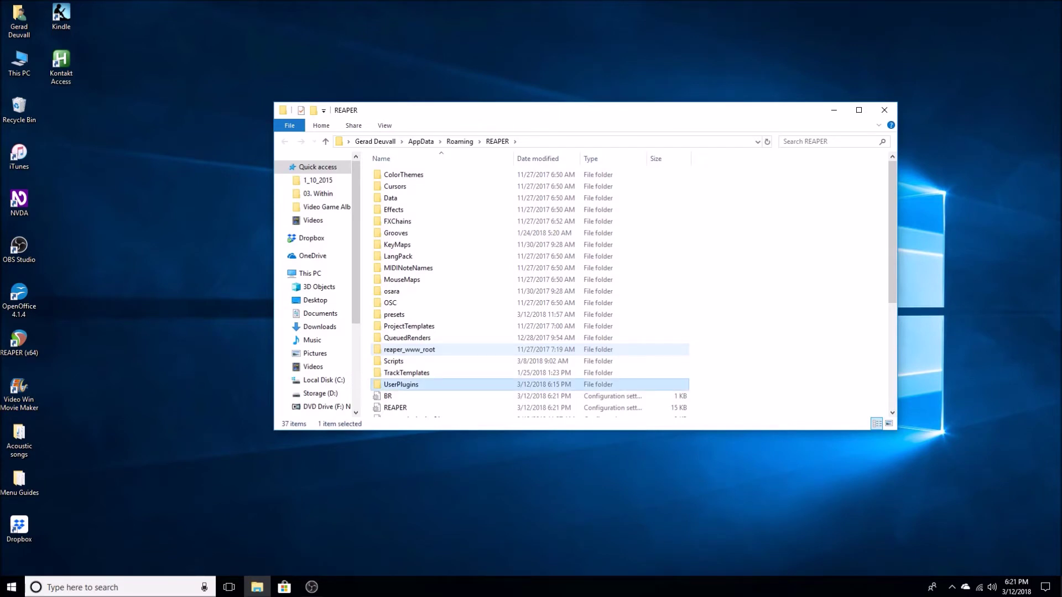
{"action": "key", "text": "Return"}
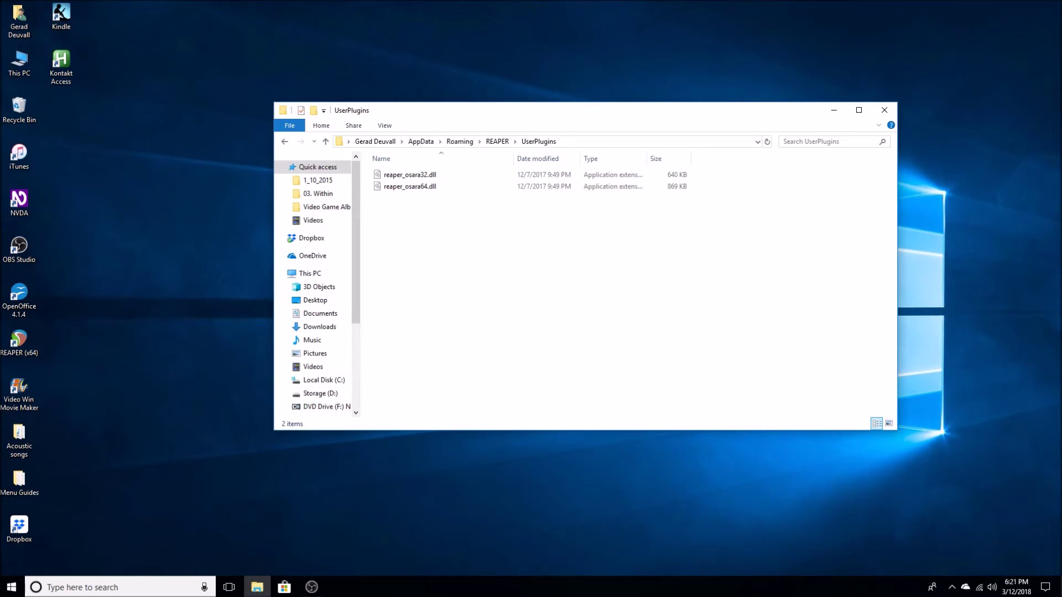
{"action": "key", "text": "ctrl+v"}
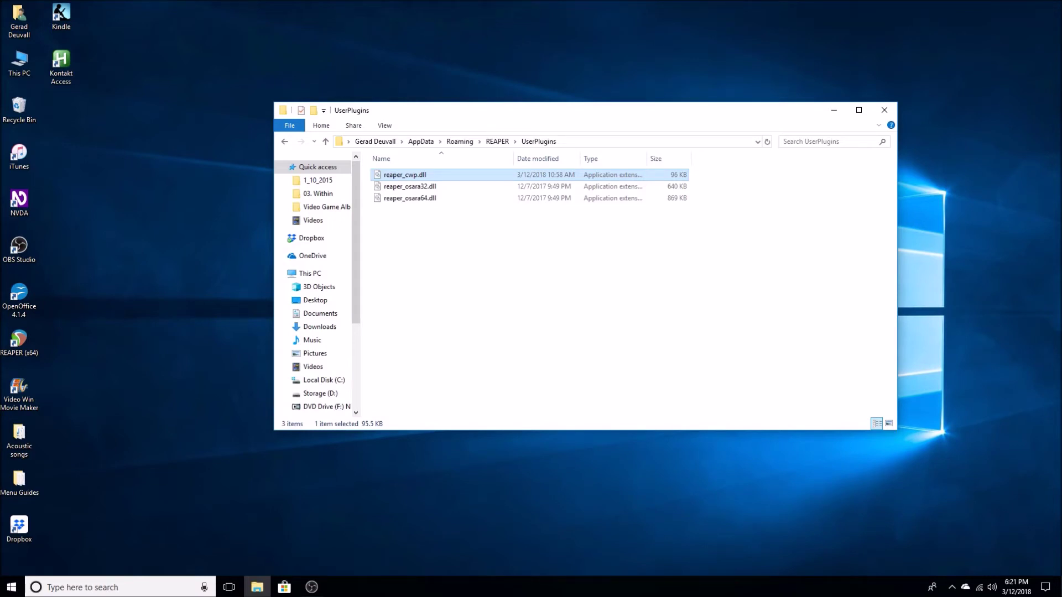
{"action": "key", "text": "alt+F4"}
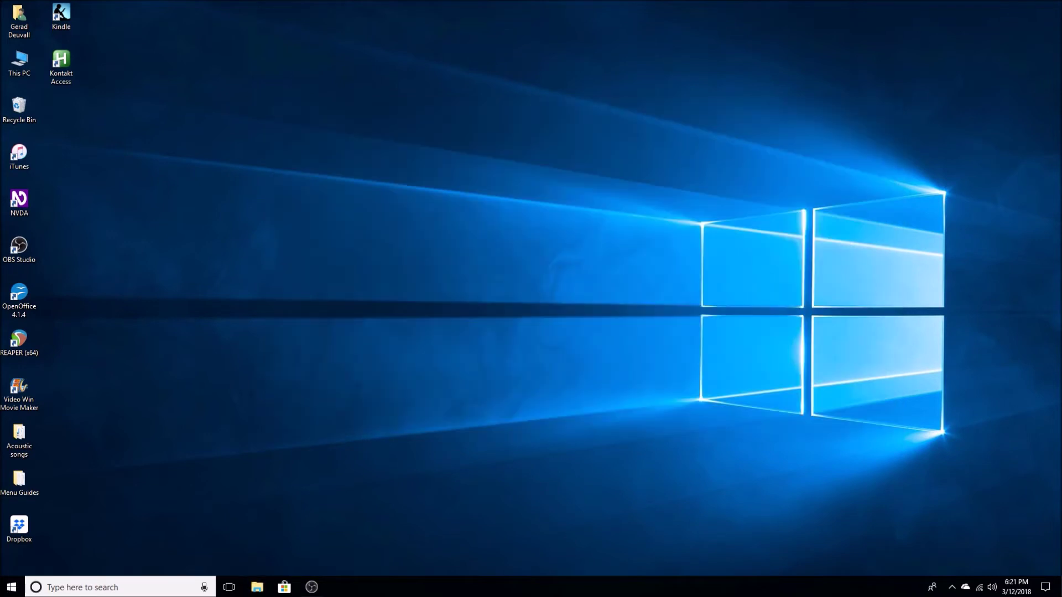
Relaunch REAPER and browse the Open dialog to D:\My Files Backup\Cakewalk Projects
{"action": "left_click", "coordinate": [20, 343]}
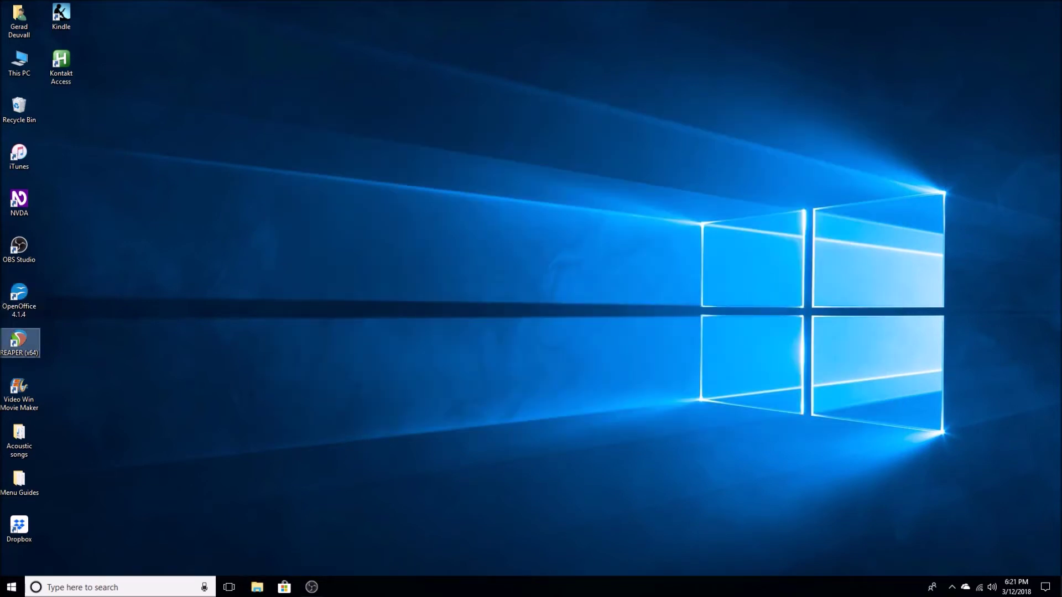
{"action": "key", "text": "Return"}
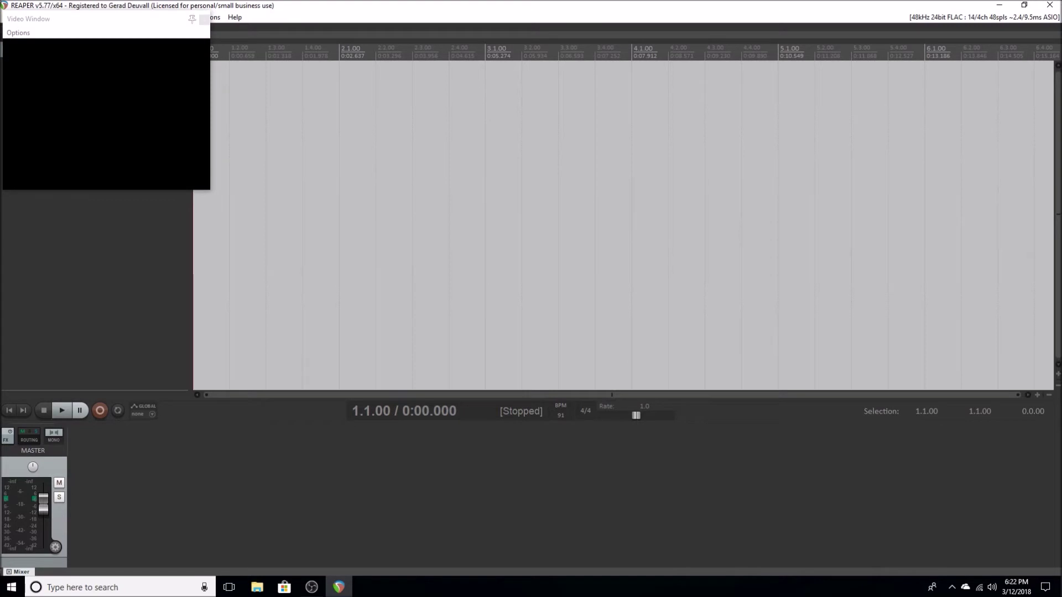
{"action": "key", "text": "ctrl+o"}
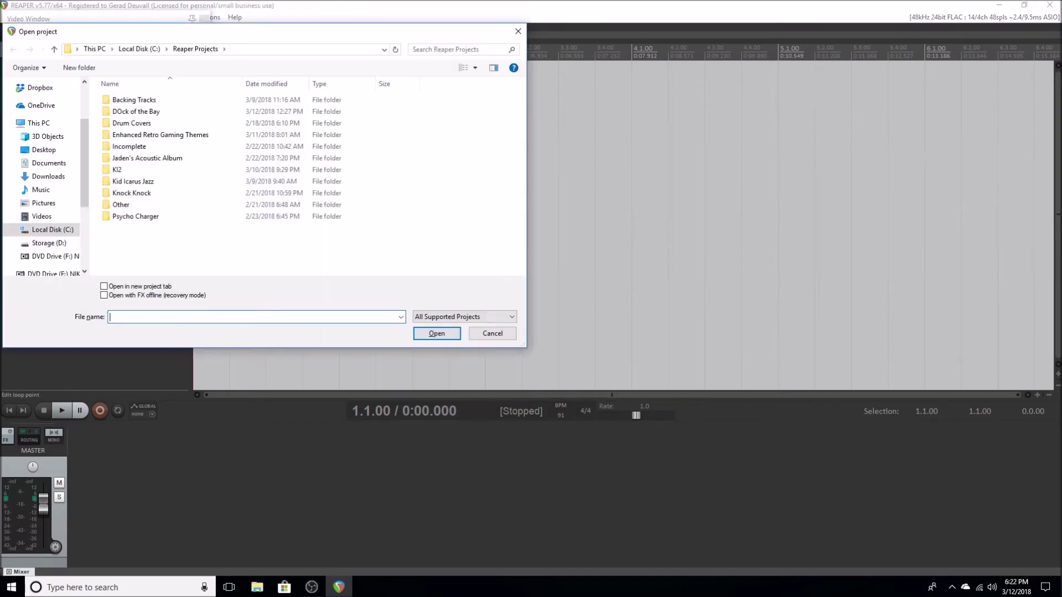
{"action": "type", "text": "D:\\"}
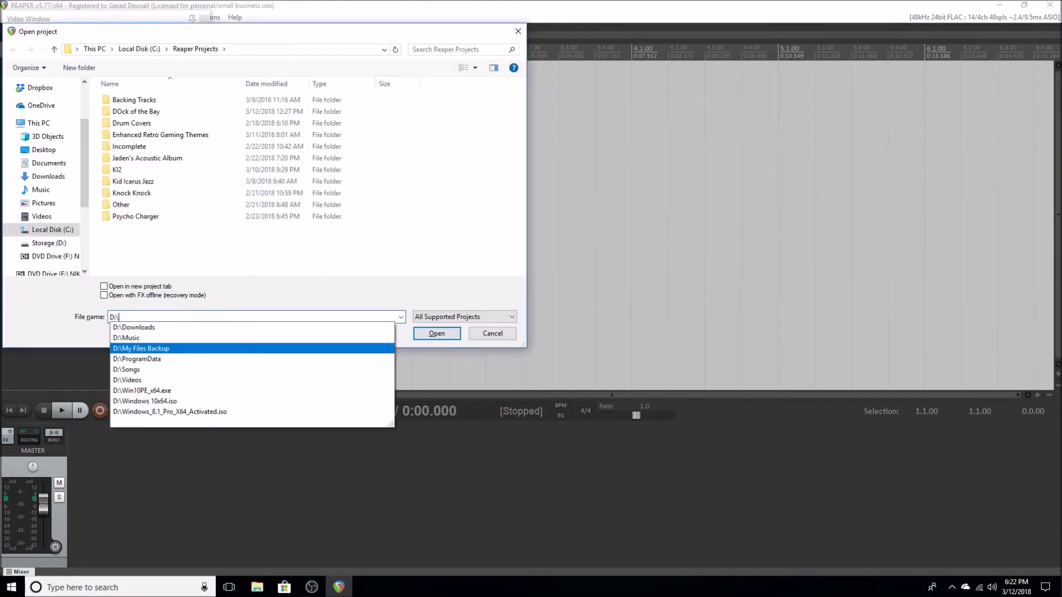
{"action": "type", "text": "My"}
{"action": "key", "text": "Down"}
{"action": "key", "text": "Return"}
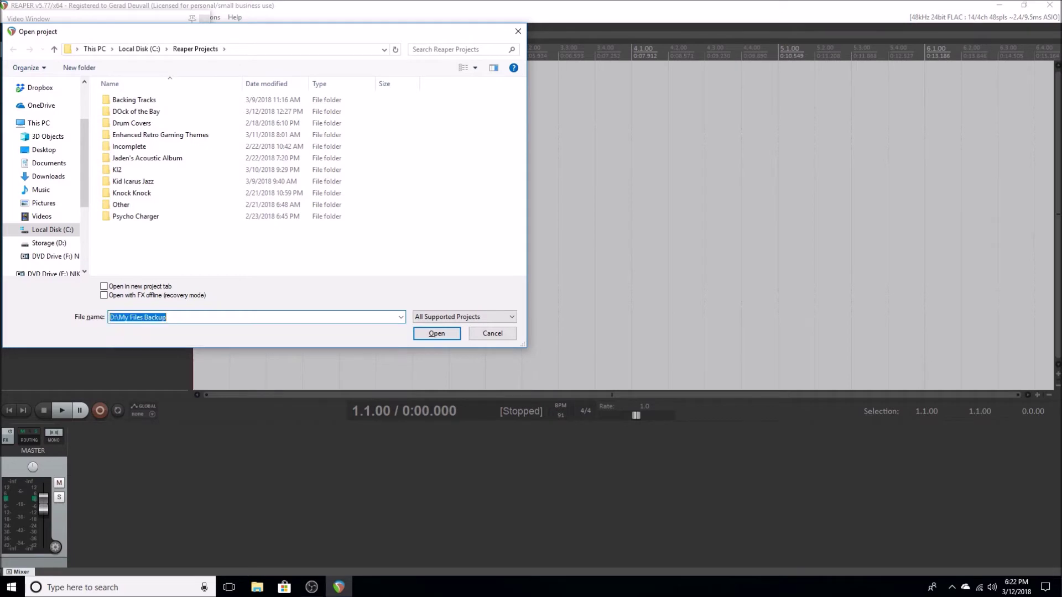
{"action": "key", "text": "Return"}
{"action": "type", "text": "C"}
{"action": "key", "text": "Down"}
{"action": "key", "text": "Return"}
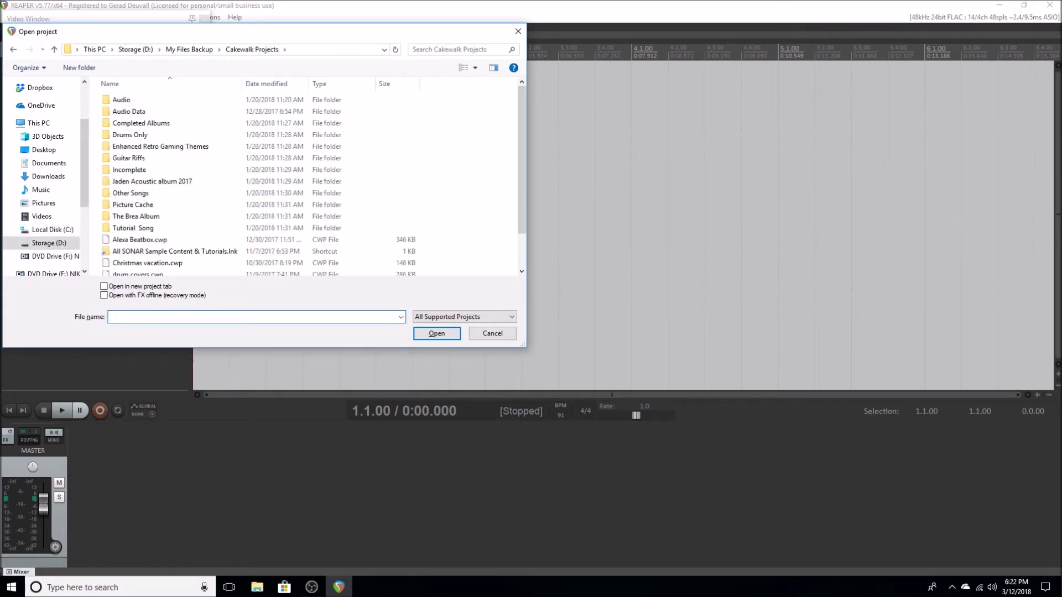
Go into Completed Albums > 2017 - A Life Seen Through Broken Eyes > 09 - Moving On Without You and open Song.cwp
{"action": "key", "text": "shift+Tab"}
{"action": "key", "text": "Down"}
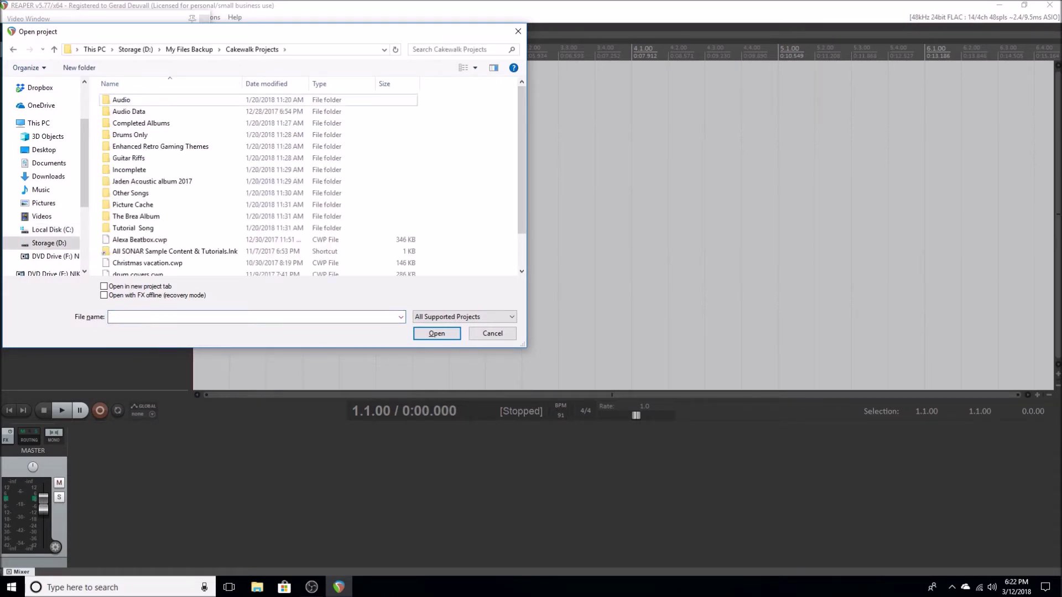
{"action": "key", "text": "Down"}
{"action": "key", "text": "Down"}
{"action": "key", "text": "Return"}
{"action": "key", "text": "Down"}
{"action": "key", "text": "Down"}
{"action": "key", "text": "Down"}
{"action": "key", "text": "Down"}
{"action": "key", "text": "Down"}
{"action": "key", "text": "Down"}
{"action": "key", "text": "Down"}
{"action": "key", "text": "Down"}
{"action": "key", "text": "Down"}
{"action": "key", "text": "Down"}
{"action": "key", "text": "Down"}
{"action": "key", "text": "Down"}
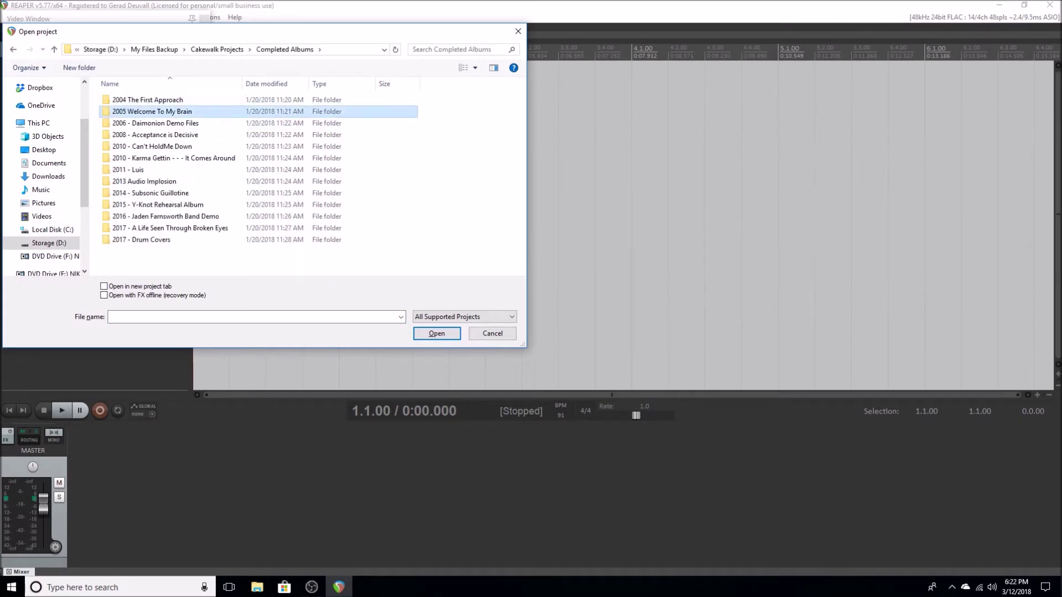
{"action": "key", "text": "Up"}
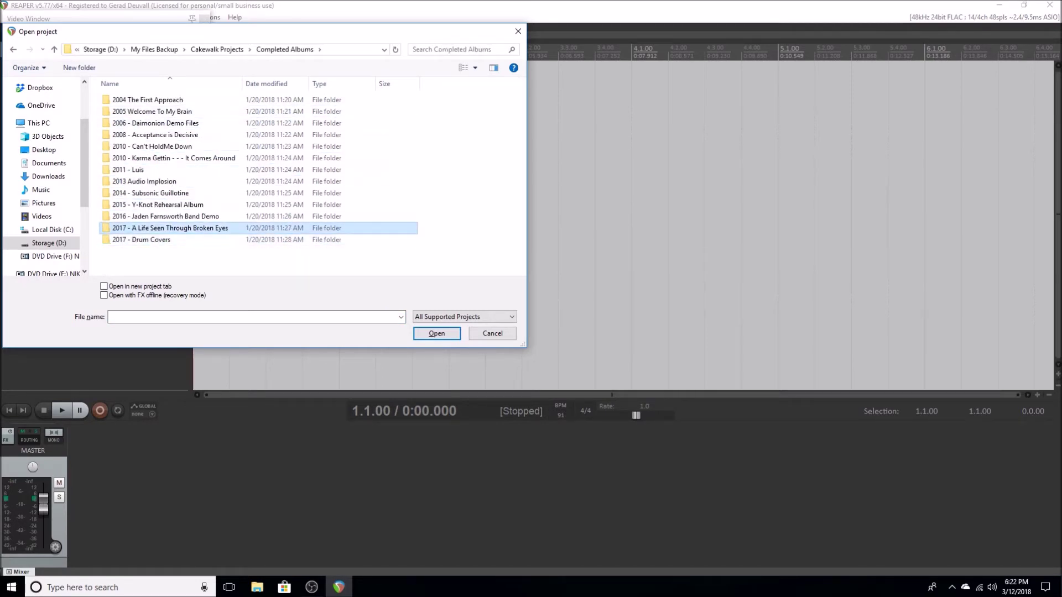
{"action": "key", "text": "Return"}
{"action": "key", "text": "Down"}
{"action": "key", "text": "Down"}
{"action": "key", "text": "Down"}
{"action": "key", "text": "Down"}
{"action": "key", "text": "Down"}
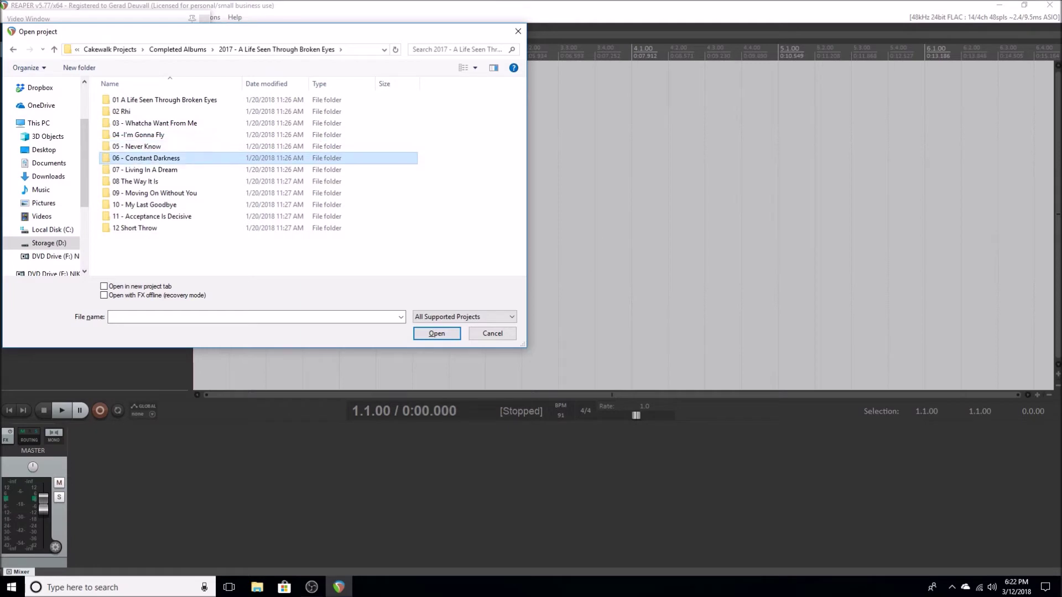
{"action": "key", "text": "Down"}
{"action": "key", "text": "Down"}
{"action": "key", "text": "Down"}
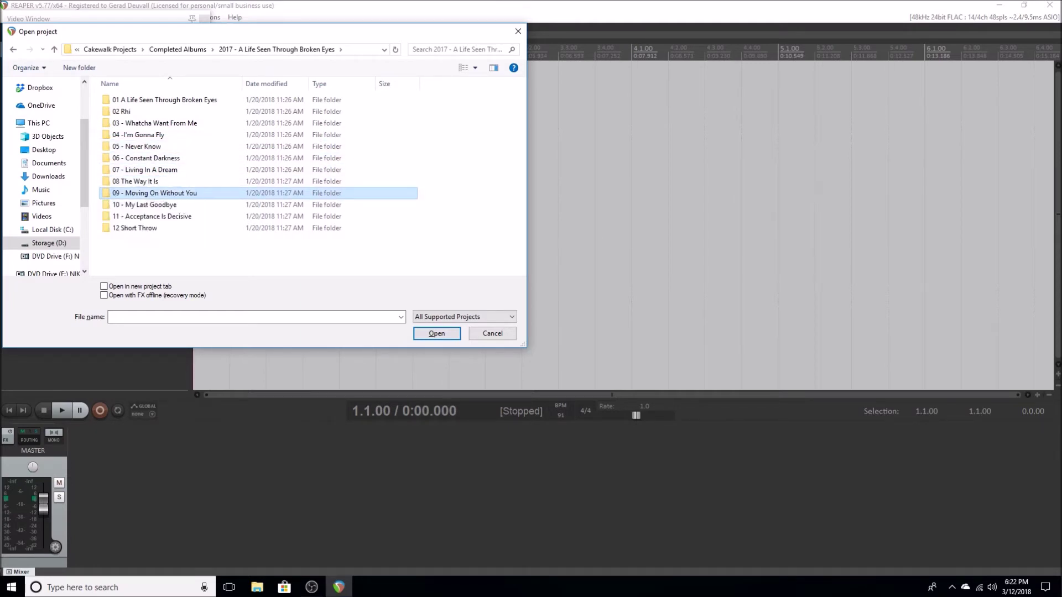
{"action": "key", "text": "Return"}
{"action": "key", "text": "Down"}
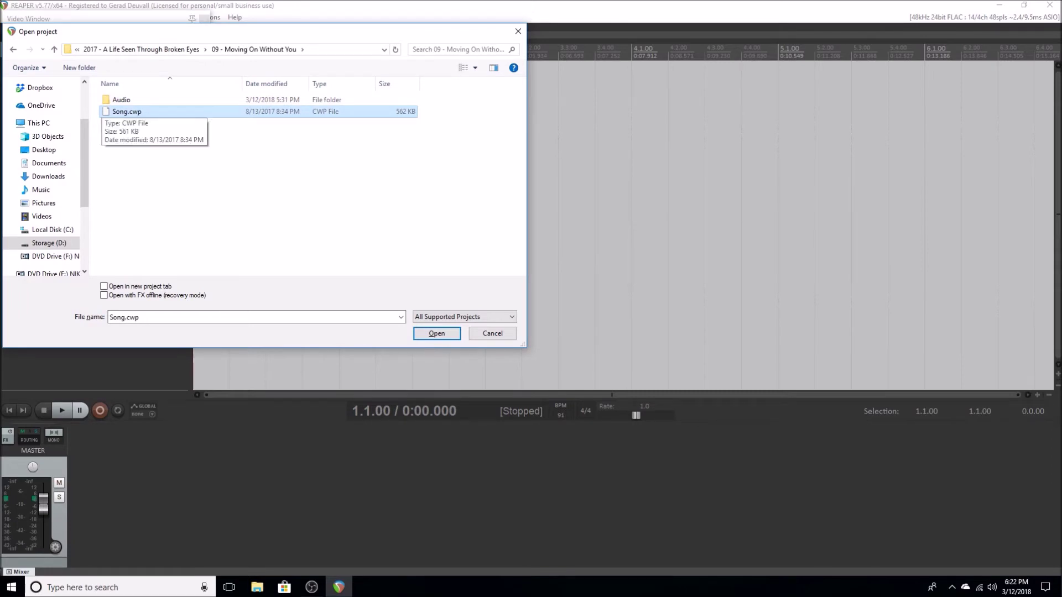
{"action": "key", "text": "Return"}
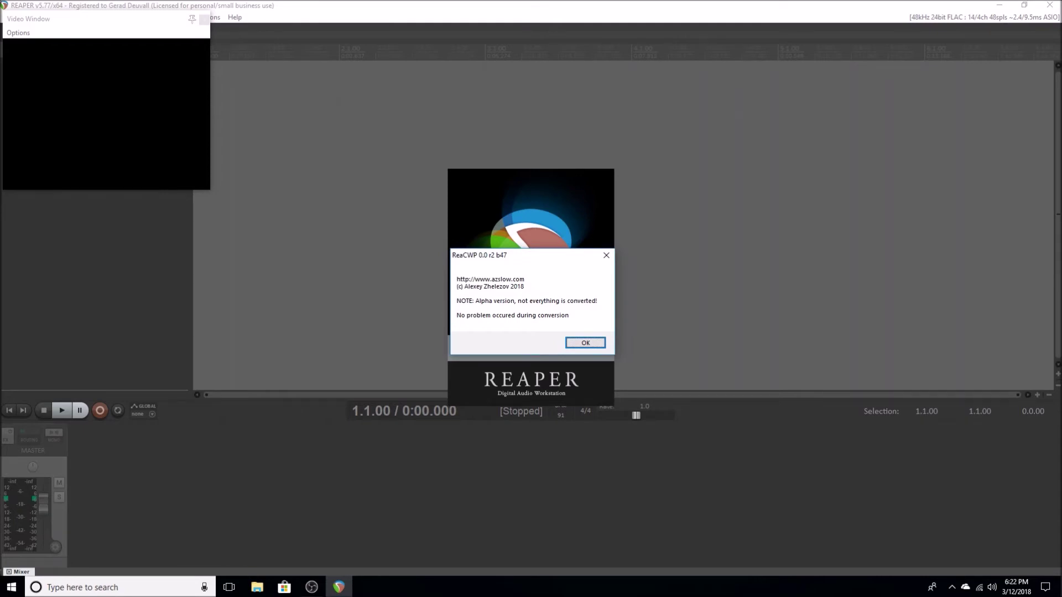
Dismiss the ReaCWP conversion notice and missing-effects warning, then select the Master track
{"action": "key", "text": "Return"}
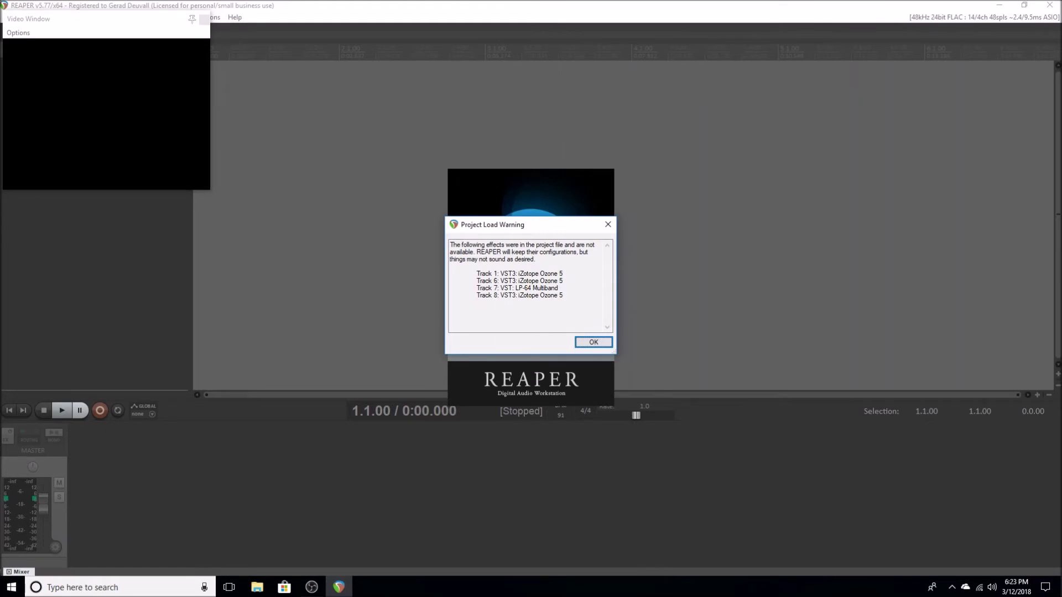
{"action": "key", "text": "Return"}
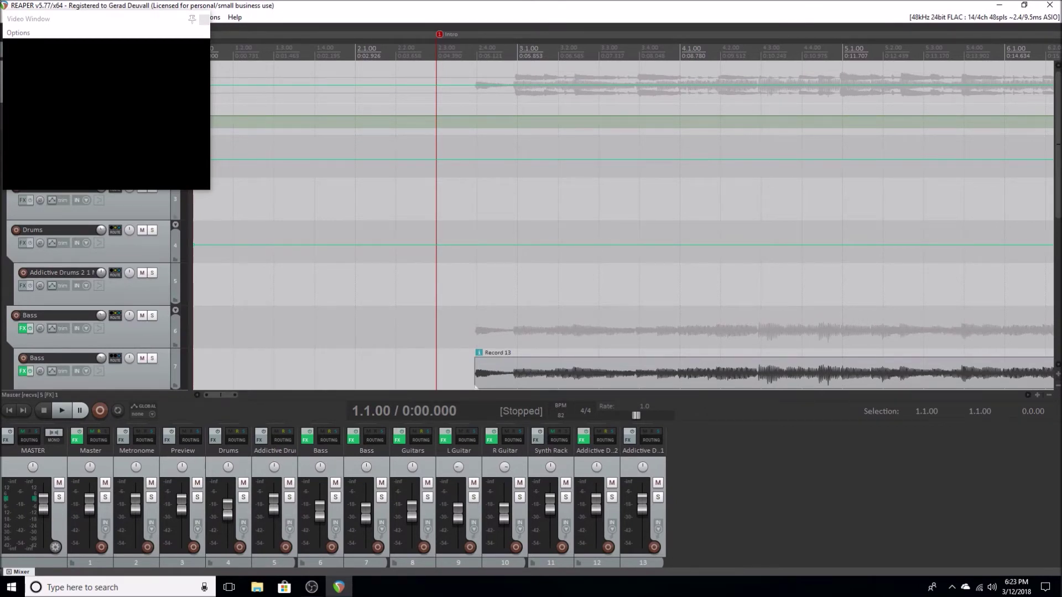
{"action": "left_click", "coordinate": [90, 555]}
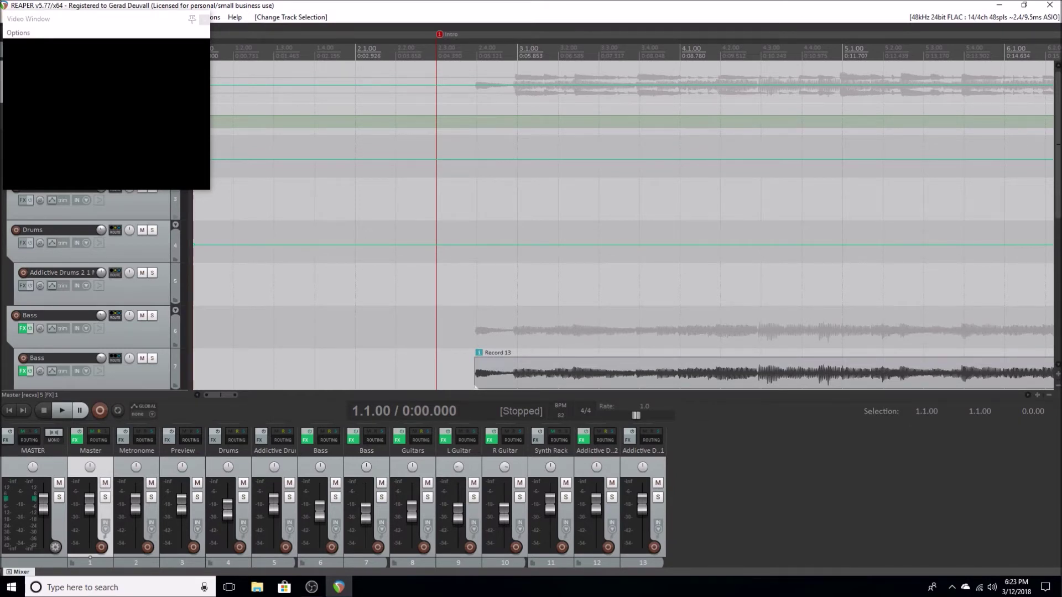
Select the Metronome strip in the mixer and delete it
{"action": "left_click", "coordinate": [136, 451]}
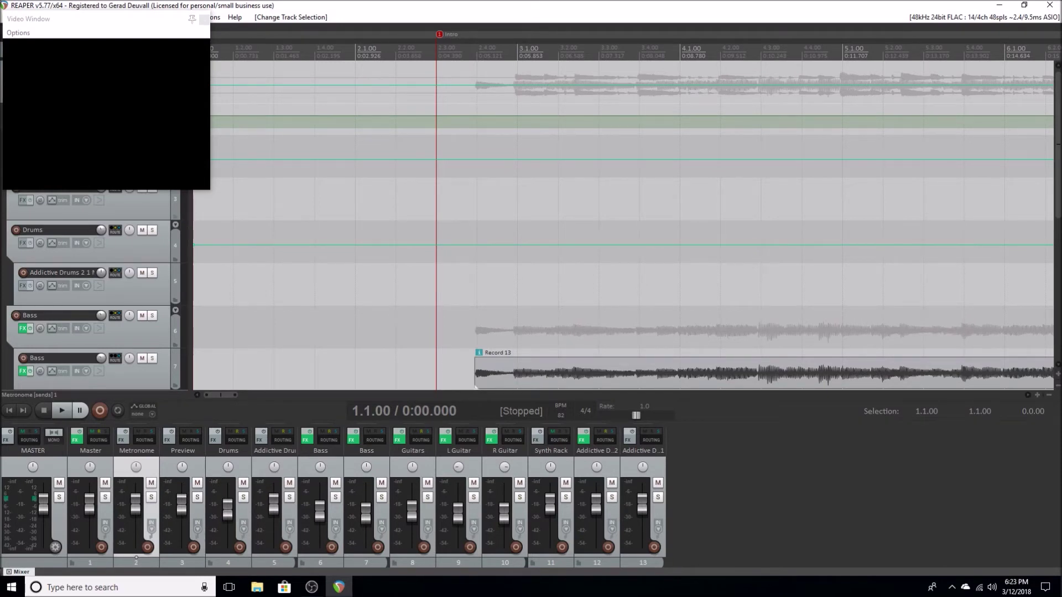
{"action": "key", "text": "Delete"}
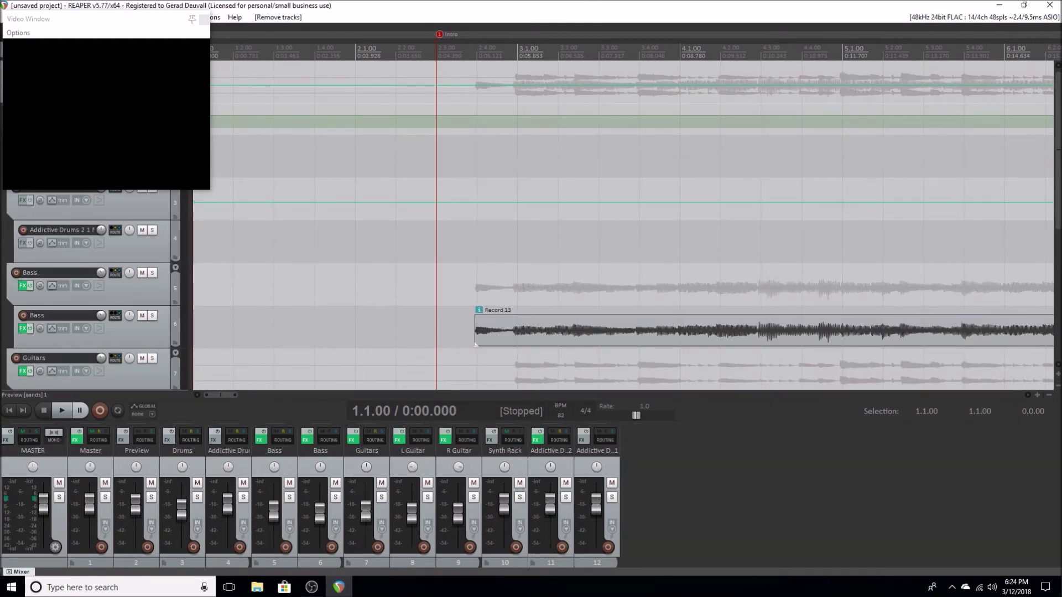
{"action": "left_click", "coordinate": [90, 555]}
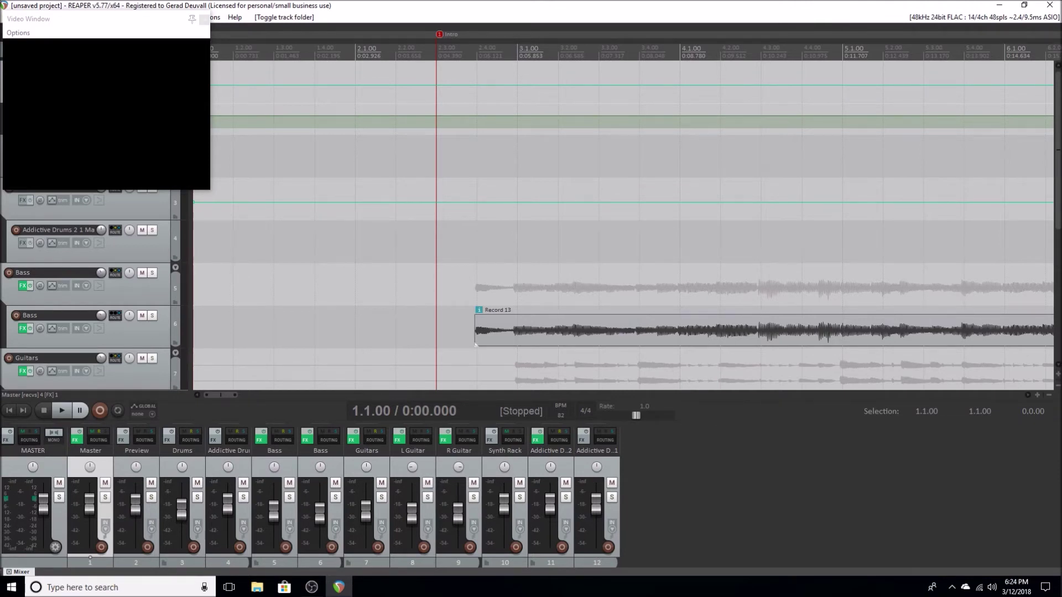
{"action": "left_click", "coordinate": [171, 203]}
{"action": "left_click", "coordinate": [171, 246]}
{"action": "left_click", "coordinate": [171, 288]}
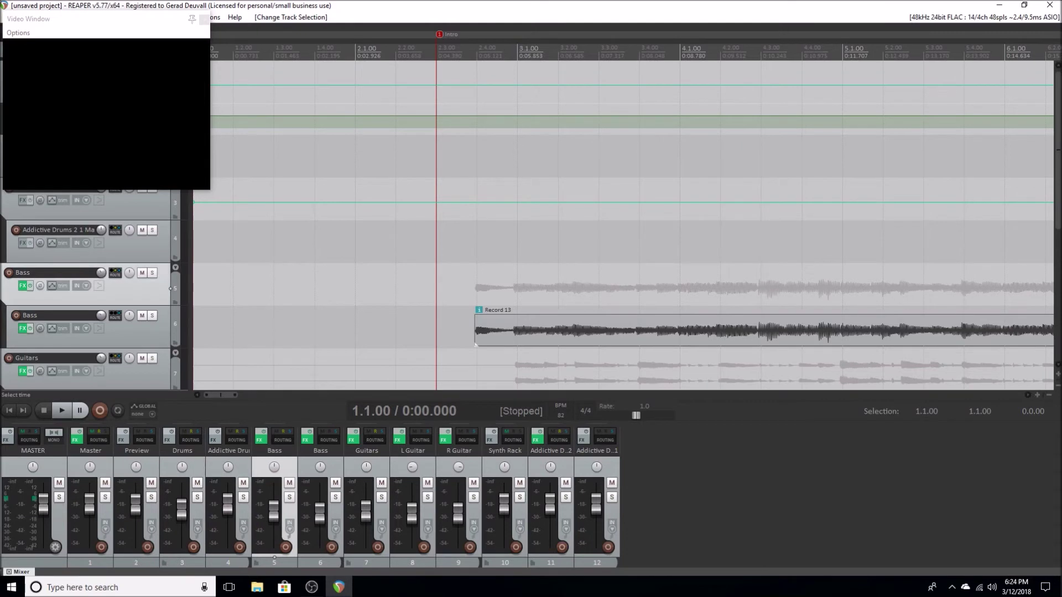
{"action": "left_click", "coordinate": [171, 330]}
{"action": "left_click", "coordinate": [171, 373]}
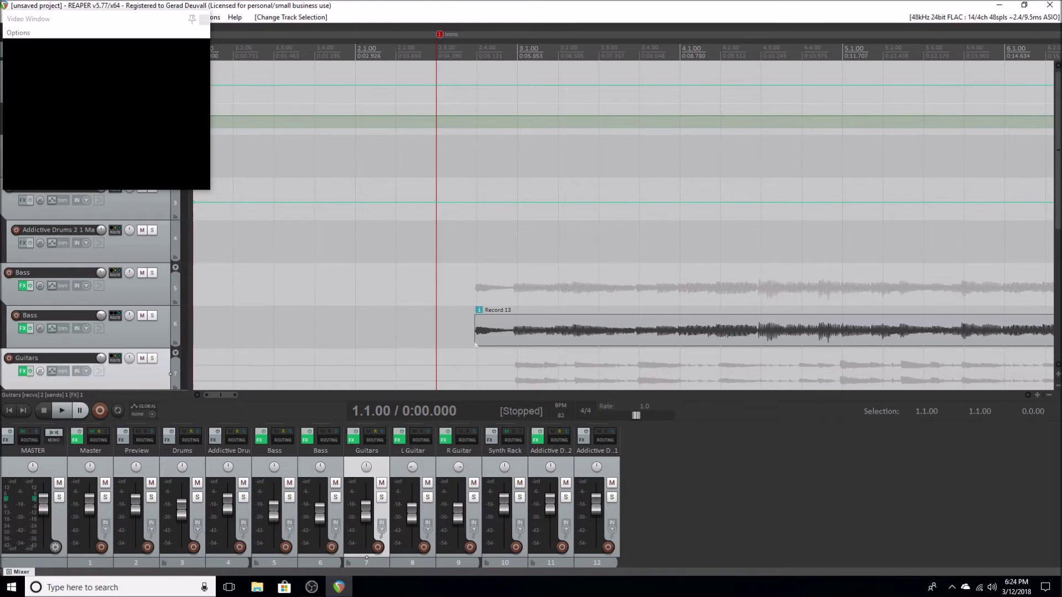
{"action": "key", "text": "Down"}
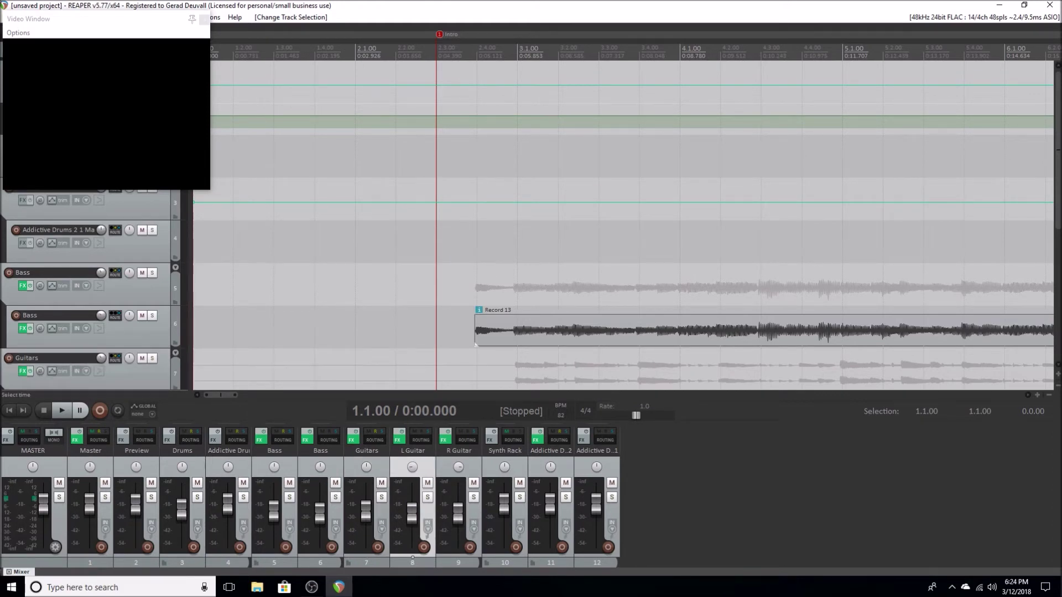
{"action": "key", "text": "Down"}
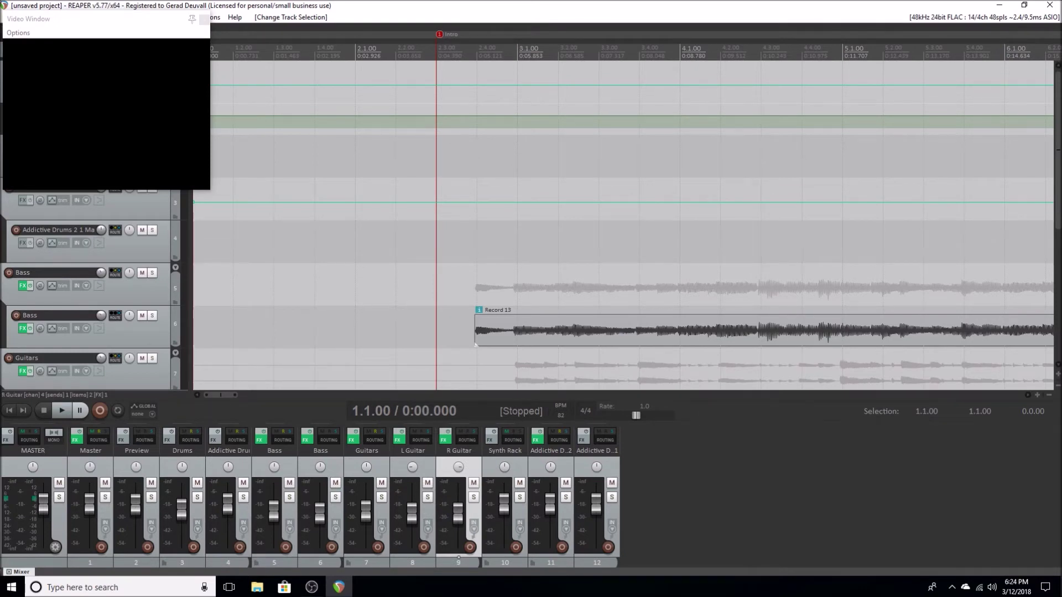
{"action": "left_click", "coordinate": [412, 451]}
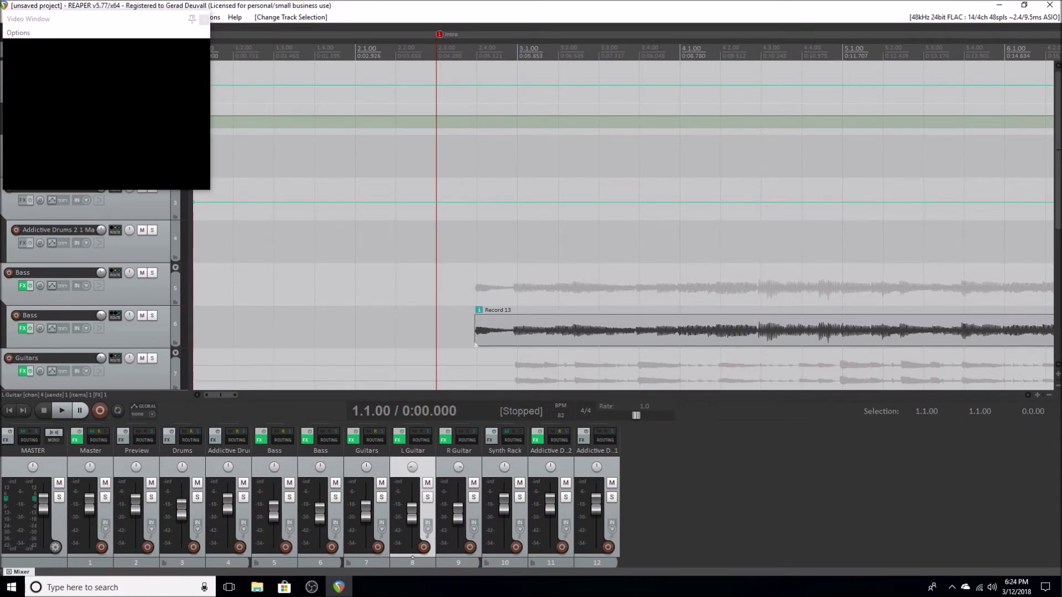
Jump forward through the markers to Chorus 2, then back to Intro
{"action": "key", "text": "bracketright"}
{"action": "key", "text": "bracketright"}
{"action": "key", "text": "bracketright"}
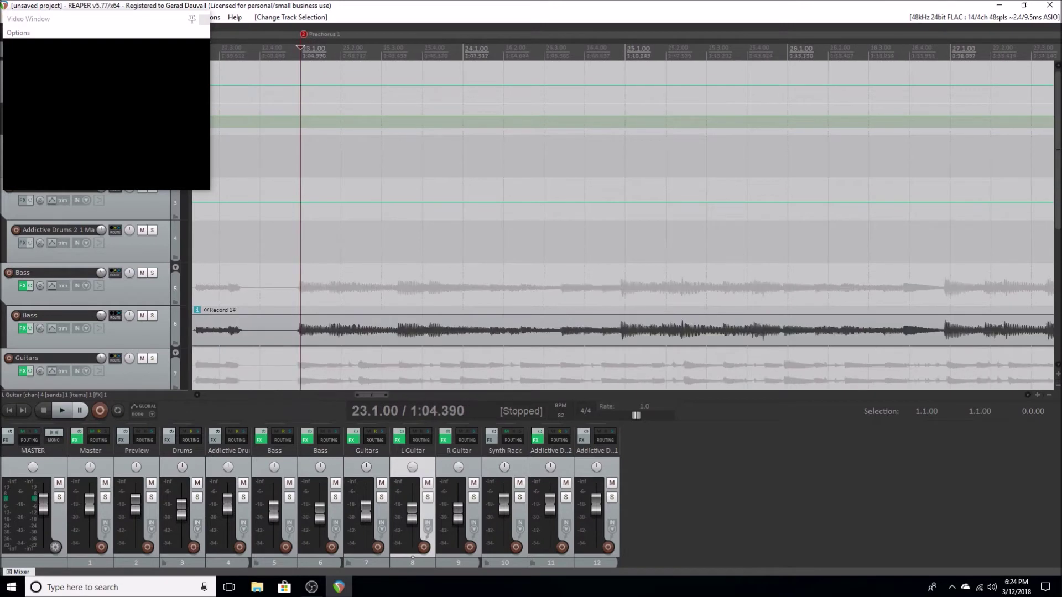
{"action": "key", "text": "bracketright"}
{"action": "key", "text": "bracketright"}
{"action": "key", "text": "bracketright"}
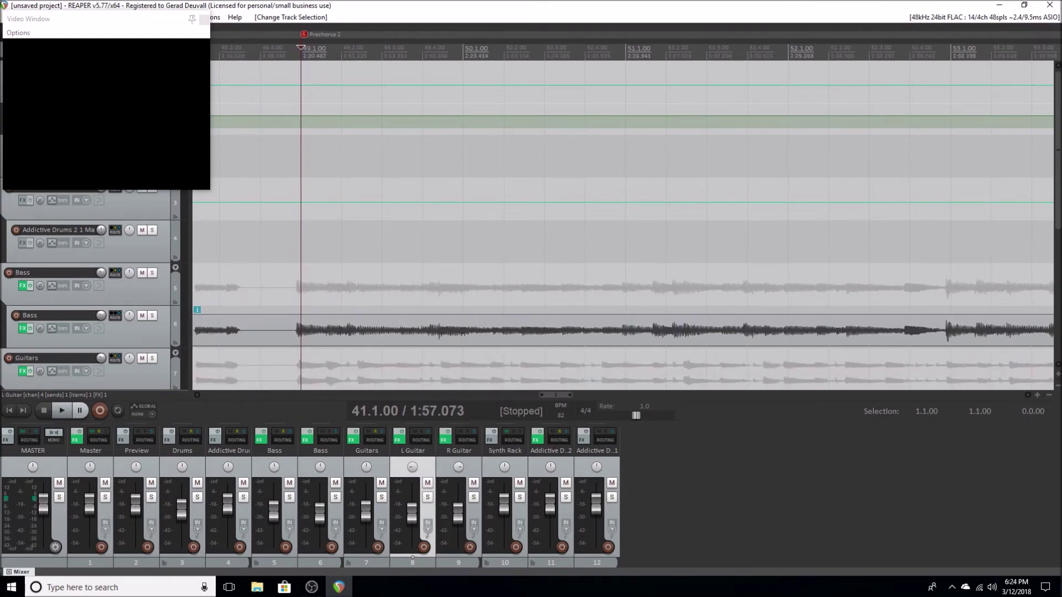
{"action": "key", "text": "bracketright"}
{"action": "key", "text": "1"}
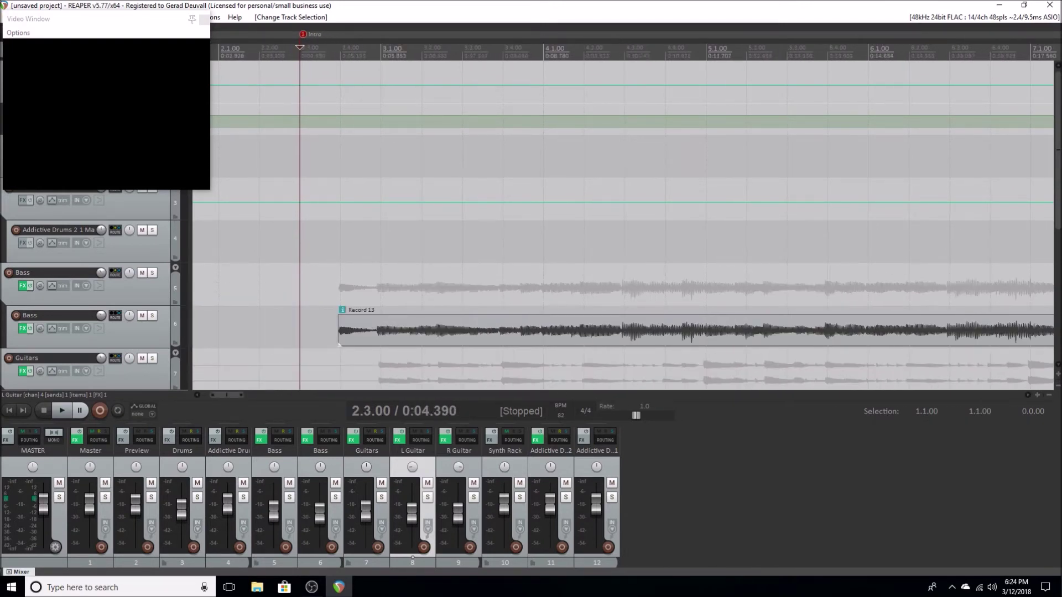
Play the mix from Intro, stop it, and select the Guitars folder track
{"action": "key", "text": "space"}
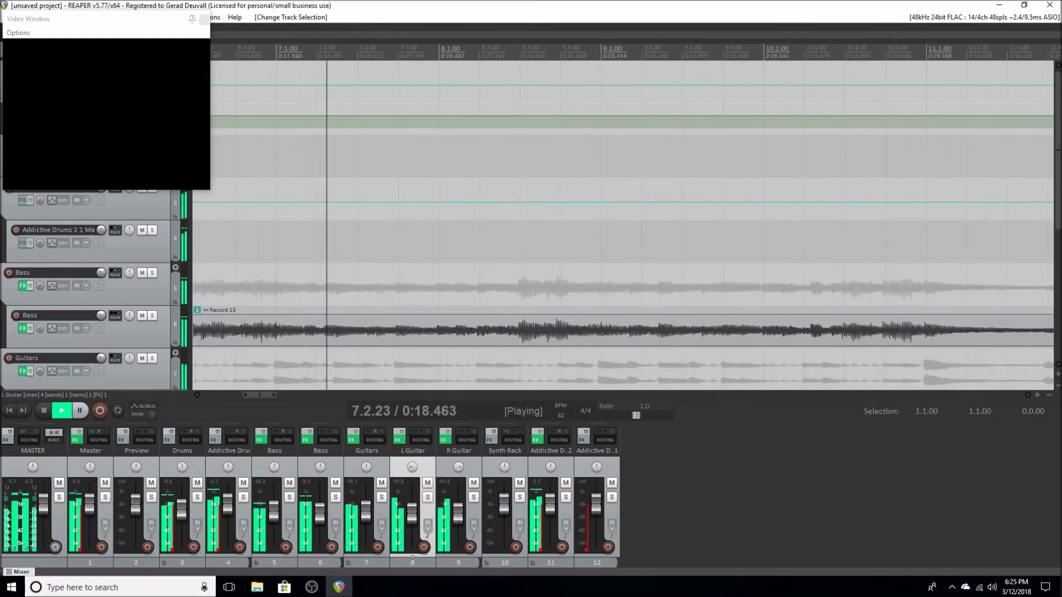
{"action": "key", "text": "space"}
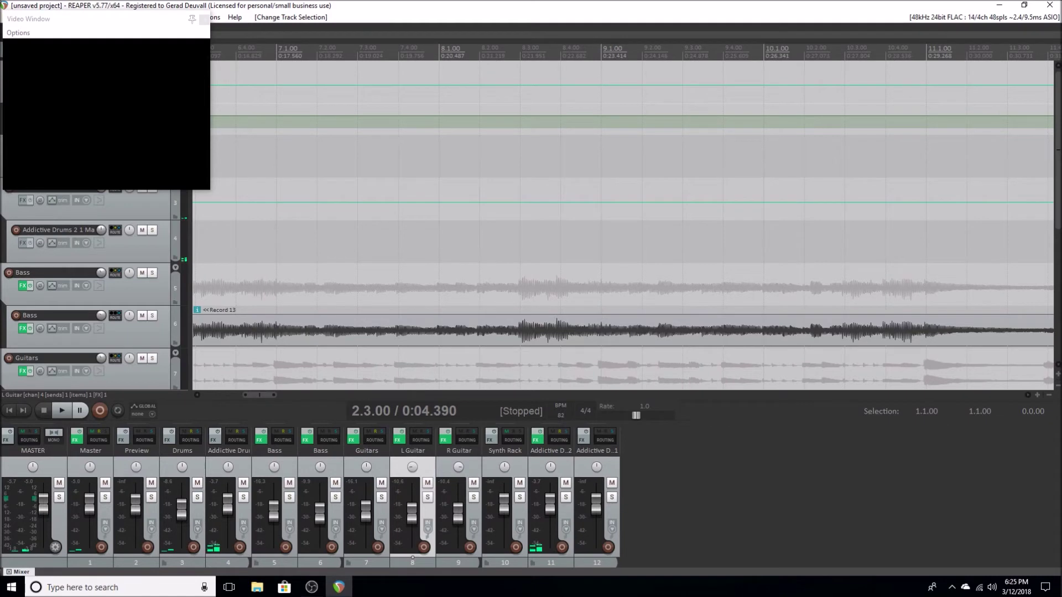
{"action": "left_click", "coordinate": [171, 374]}
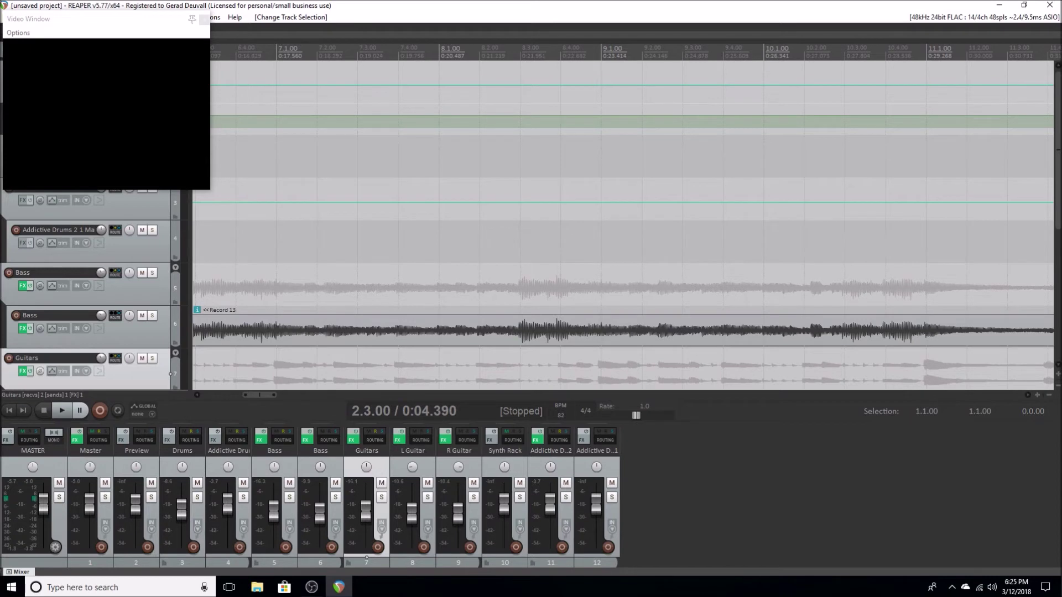
Inspect the Guitars folder's routing, then select the Bass folder track 5
{"action": "left_click", "coordinate": [115, 359]}
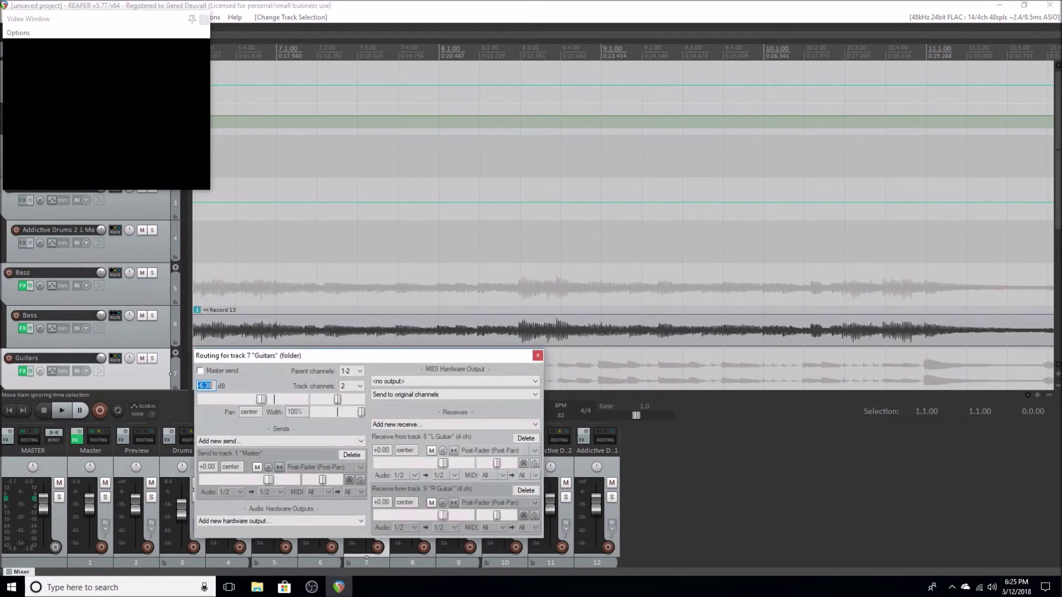
{"action": "key", "text": "Escape"}
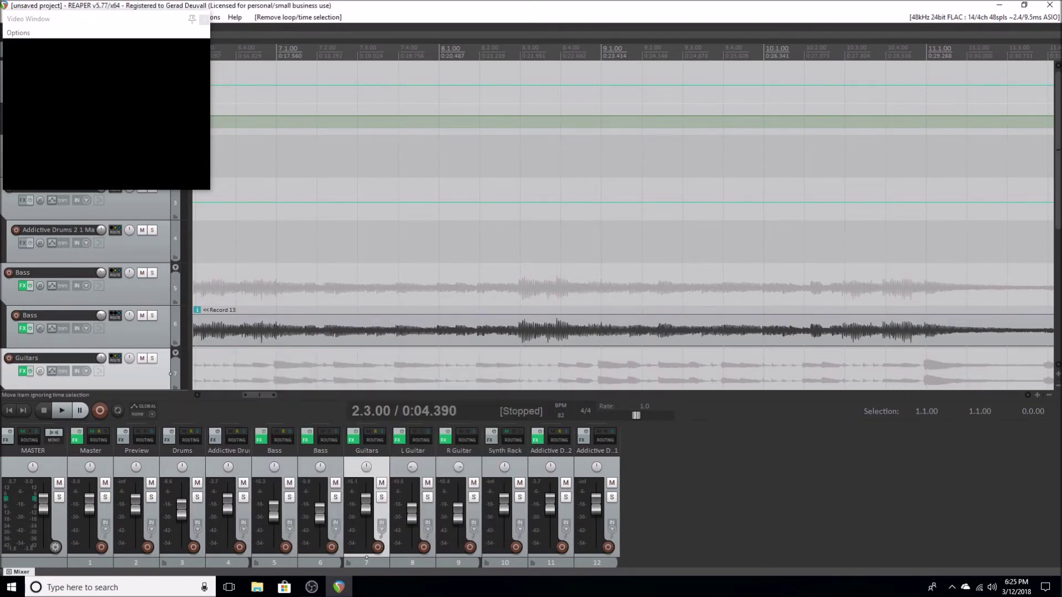
{"action": "left_click", "coordinate": [170, 331]}
{"action": "left_click", "coordinate": [171, 288]}
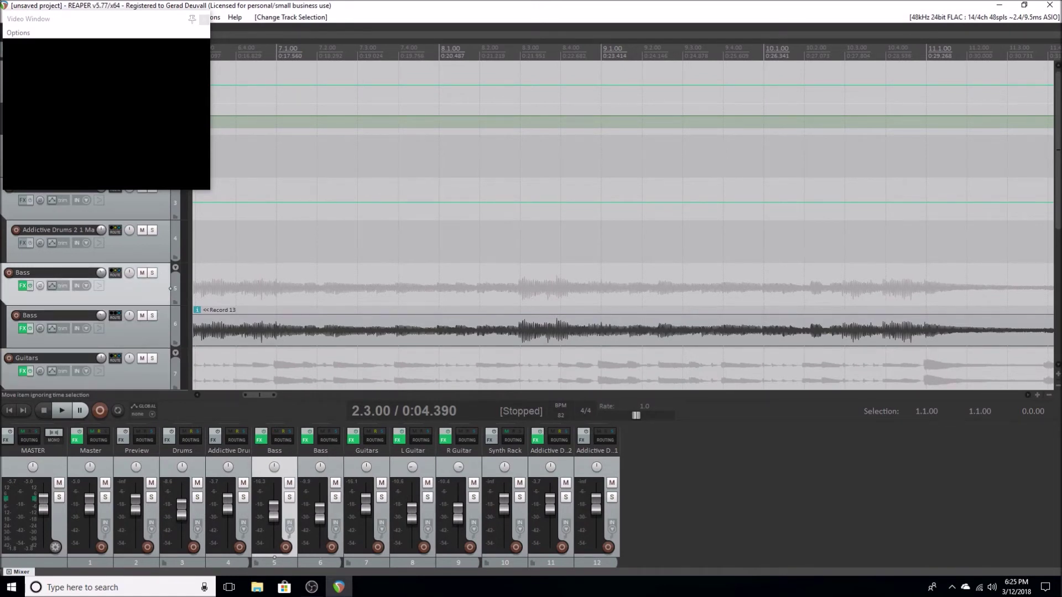
Check the Bass folder's routing and replay the mix from the Intro to about 0:16.657
{"action": "left_click", "coordinate": [115, 273]}
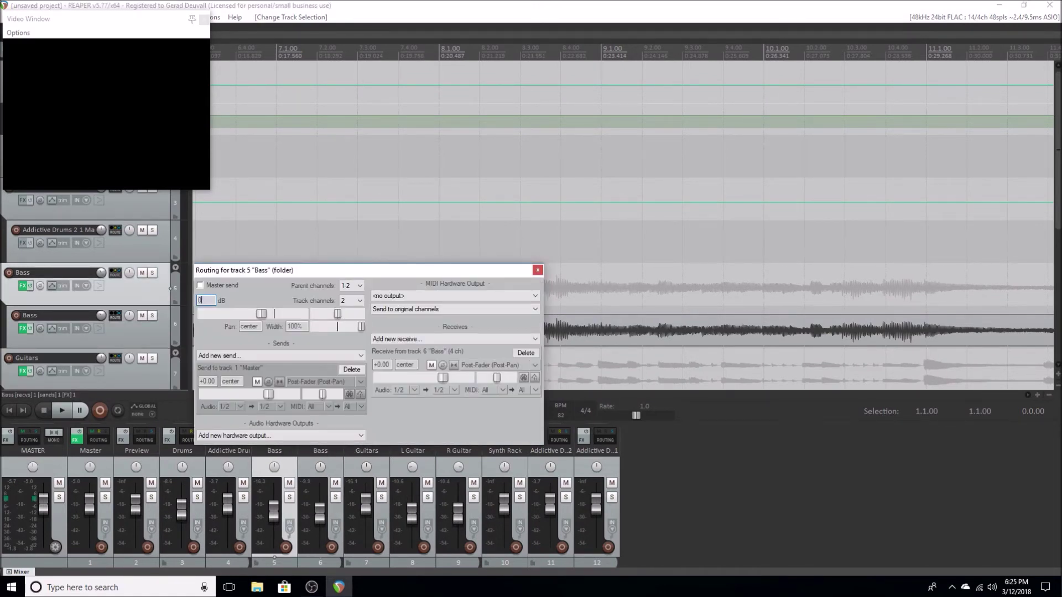
{"action": "key", "text": "Escape"}
{"action": "key", "text": "space"}
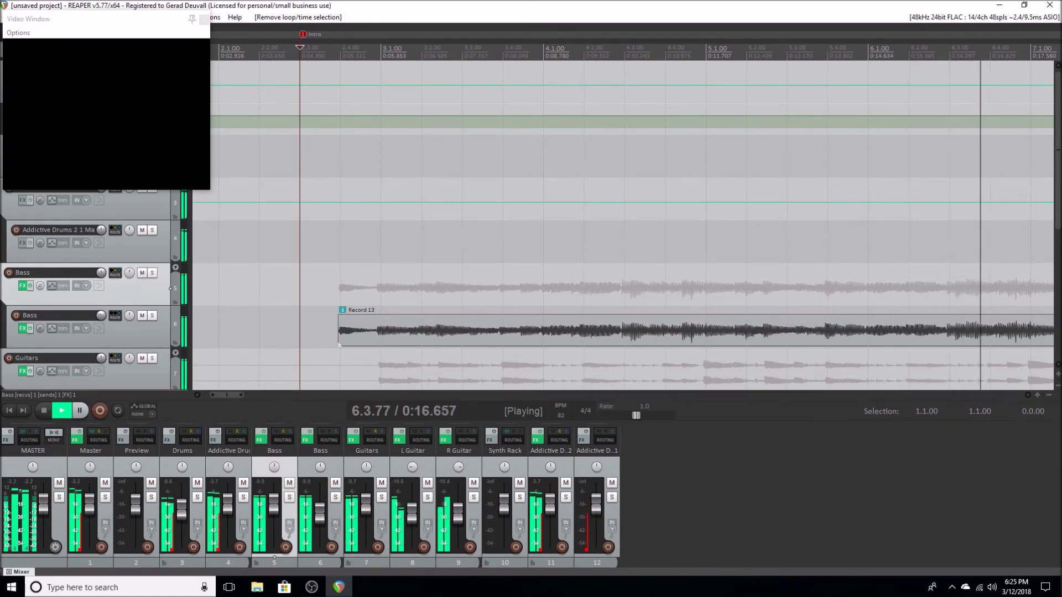
{"action": "key", "text": "space"}
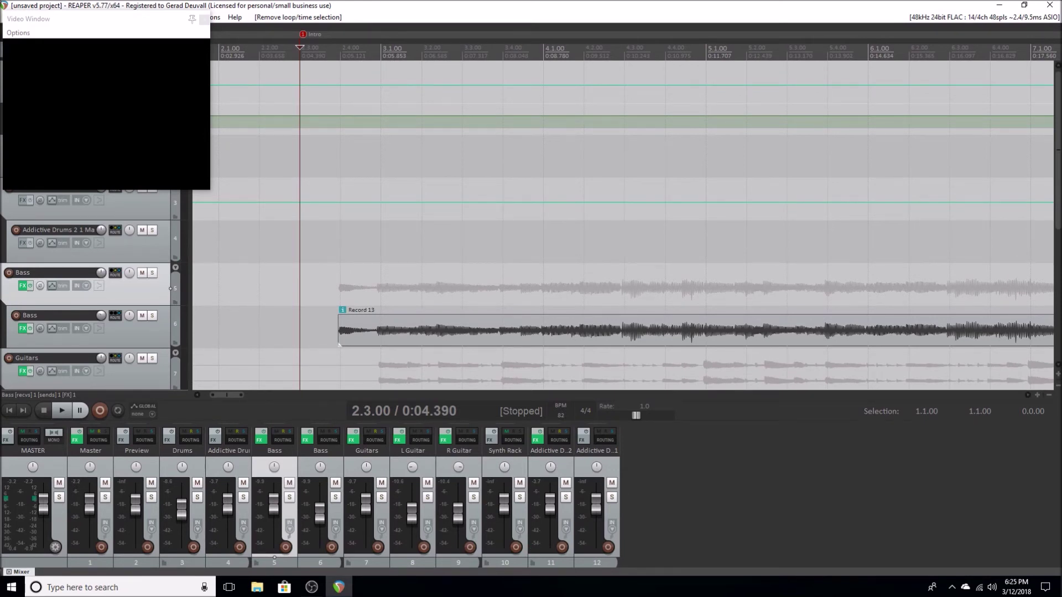
Step the selection through R Guitar, Synth Rack, drum tracks 11–12, Master, then Addictive Drums 2 1 Master
{"action": "key", "text": "Down"}
{"action": "key", "text": "Down"}
{"action": "key", "text": "Down"}
{"action": "key", "text": "Down"}
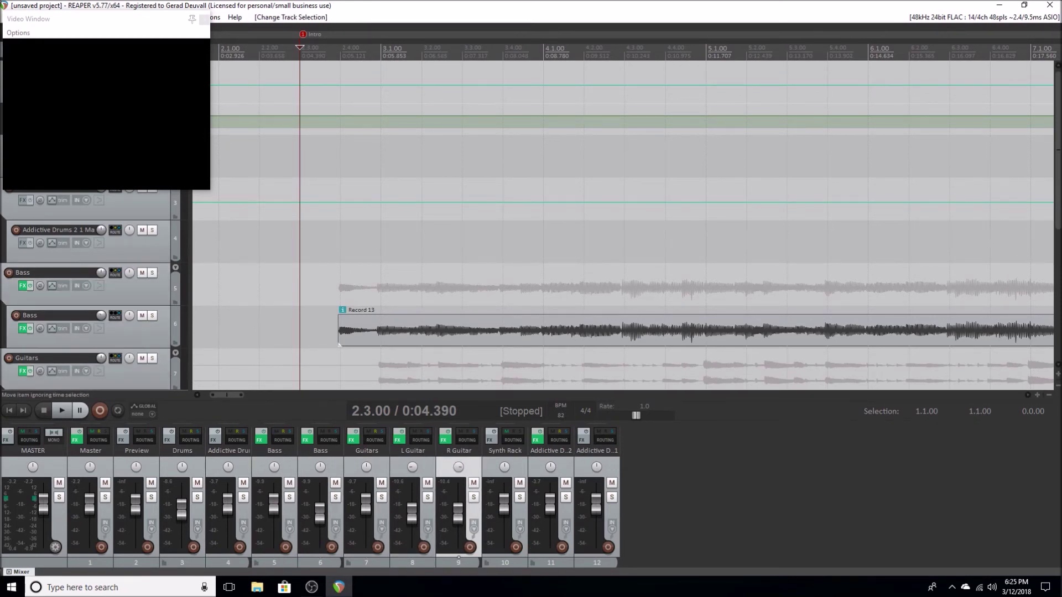
{"action": "key", "text": "Down"}
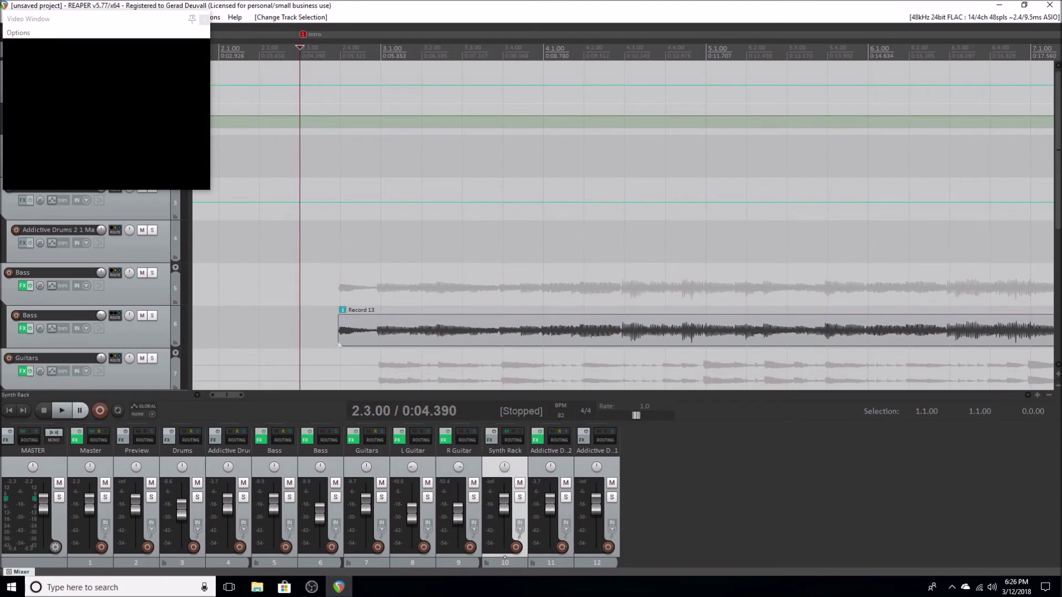
{"action": "key", "text": "Down"}
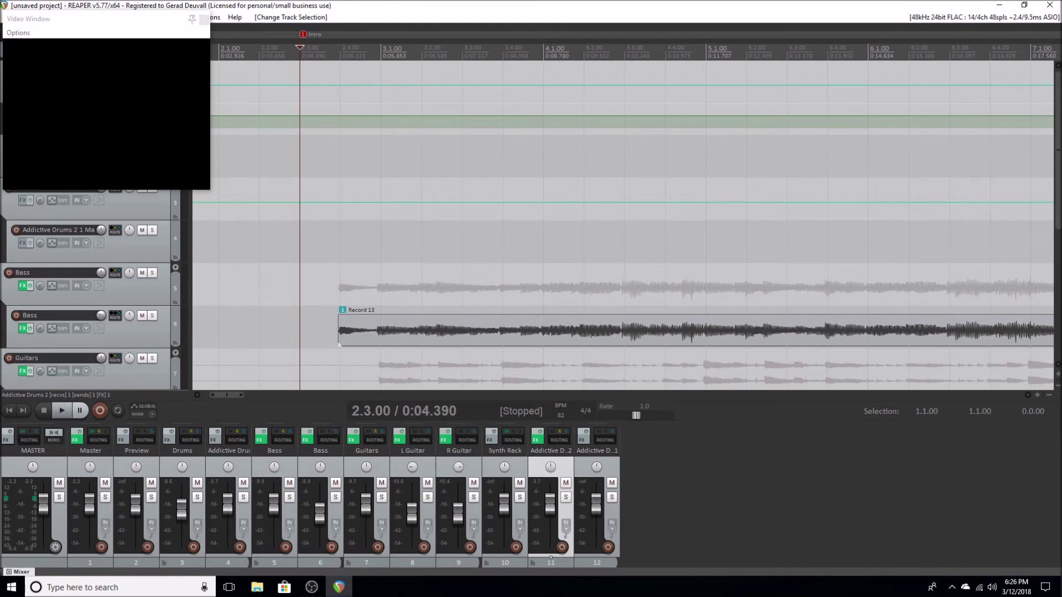
{"action": "key", "text": "Down"}
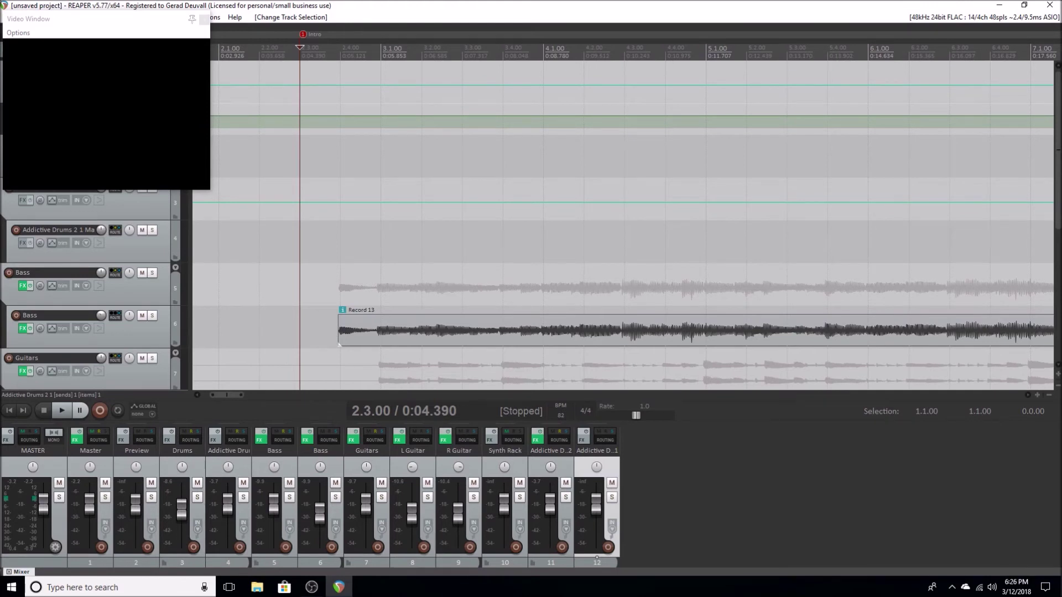
{"action": "key", "text": "Down"}
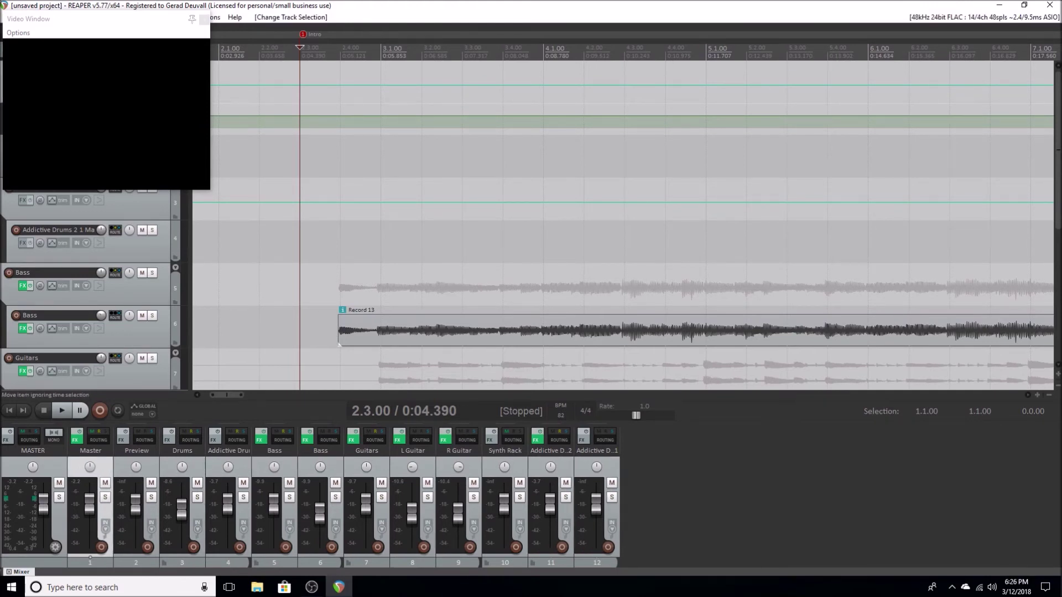
{"action": "key", "text": "Down"}
{"action": "key", "text": "Down"}
{"action": "key", "text": "Down"}
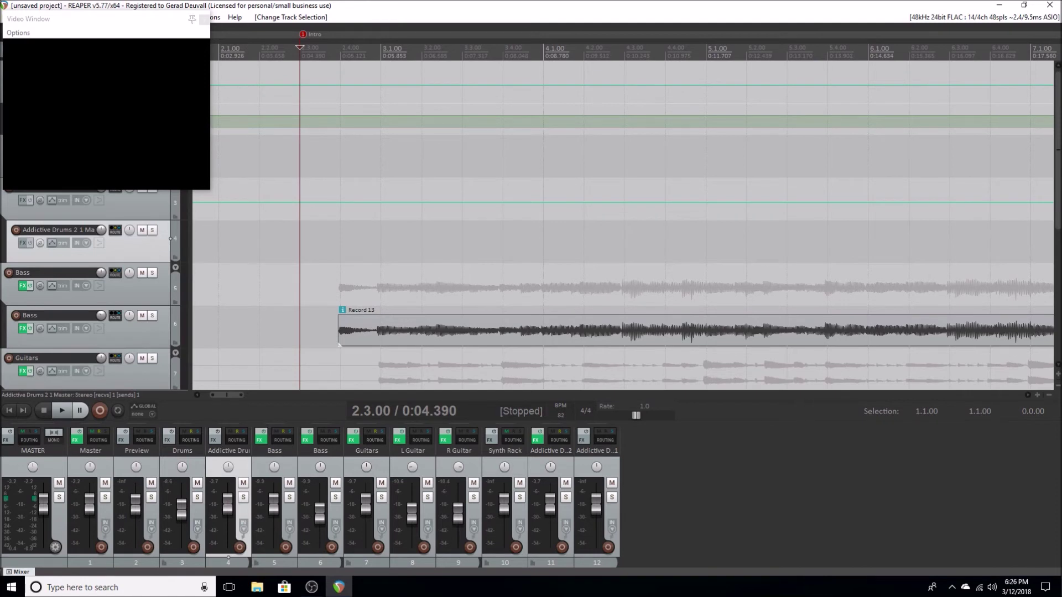
Open the Addictive Drums 2 1 Master track's empty FX chain and start playing the mix
{"action": "key", "text": "f"}
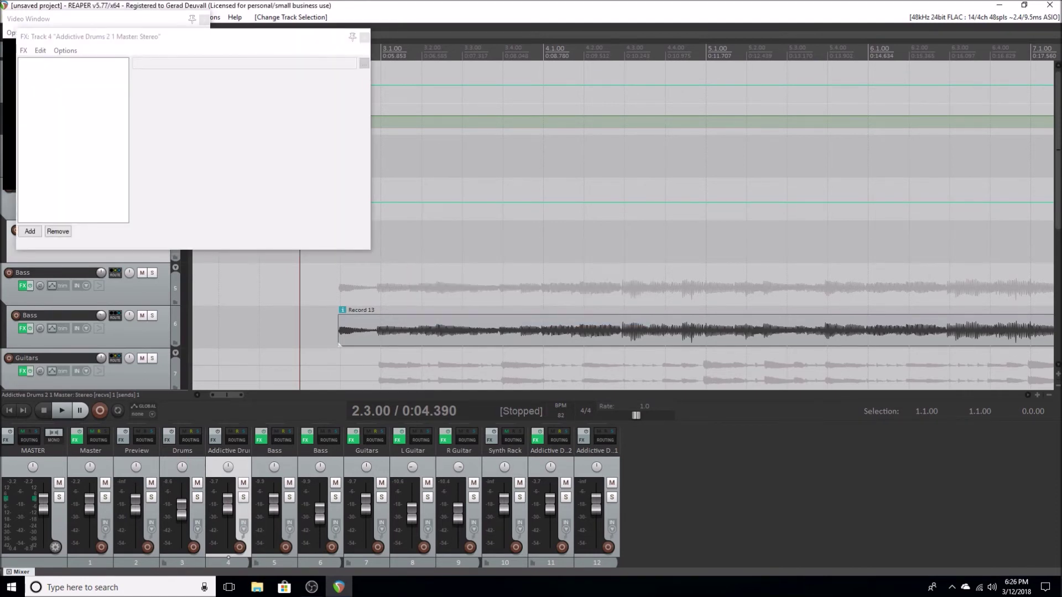
{"action": "key", "text": "Escape"}
{"action": "key", "text": "space"}
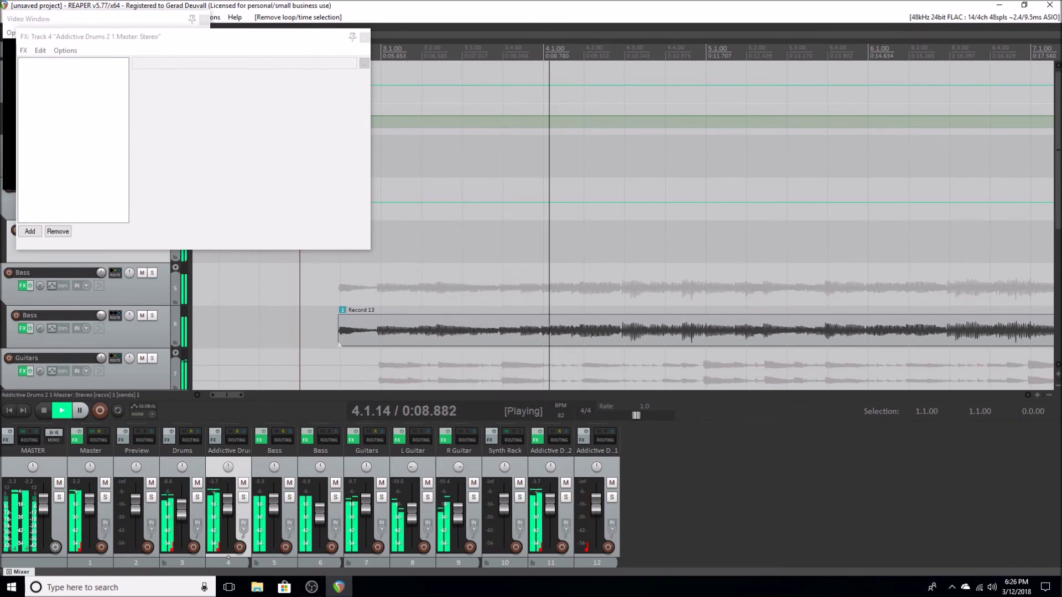
Select the Master folder track, toggle its mute, set its volume to -5 dB, and stop playback
{"action": "key", "text": "Up"}
{"action": "key", "text": "Up"}
{"action": "key", "text": "Up"}
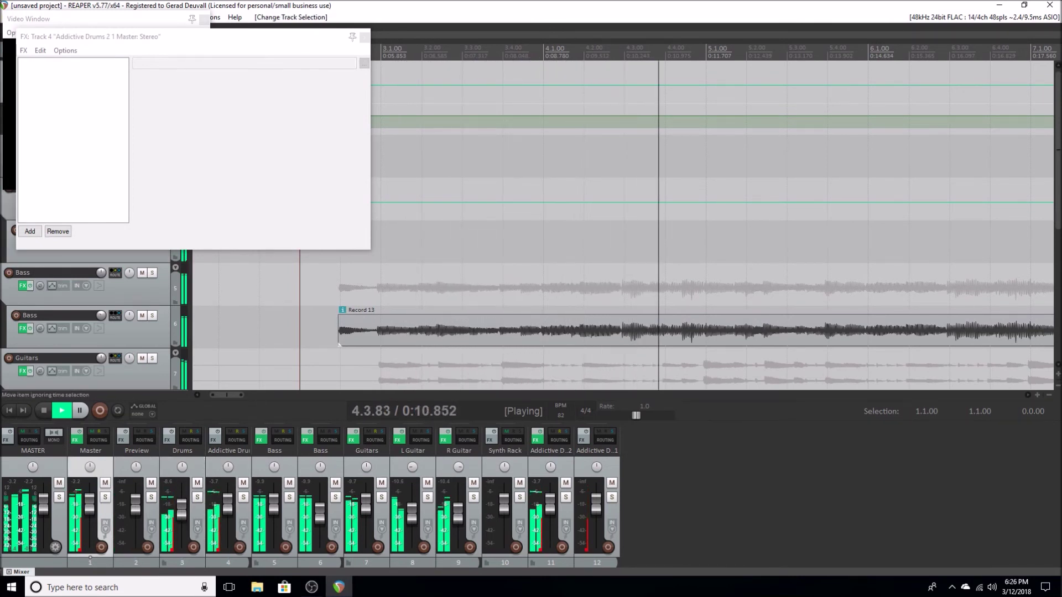
{"action": "key", "text": "F5"}
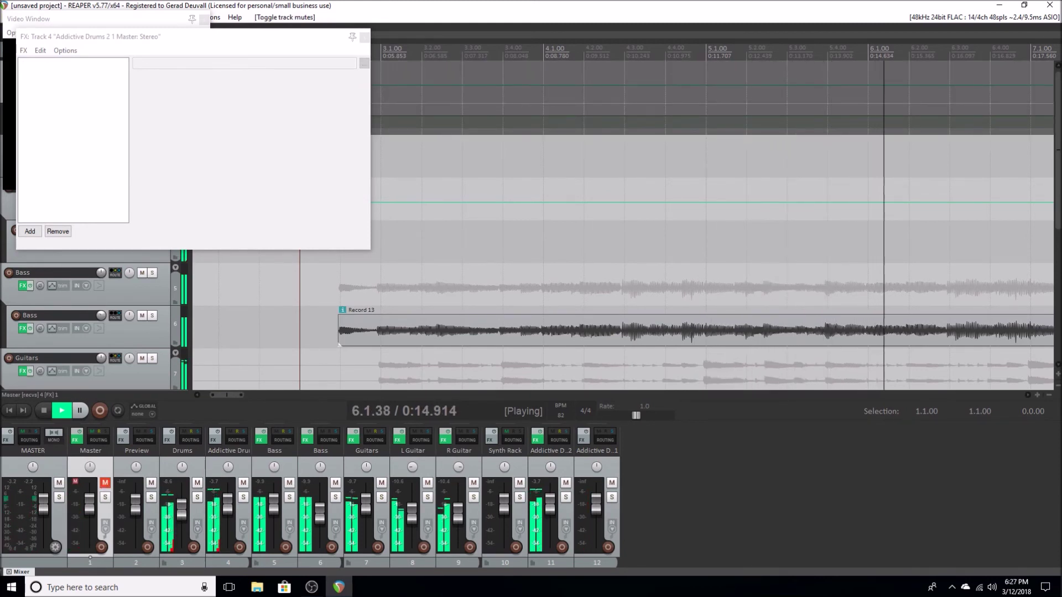
{"action": "key", "text": "F5"}
{"action": "left_click", "coordinate": [98, 440]}
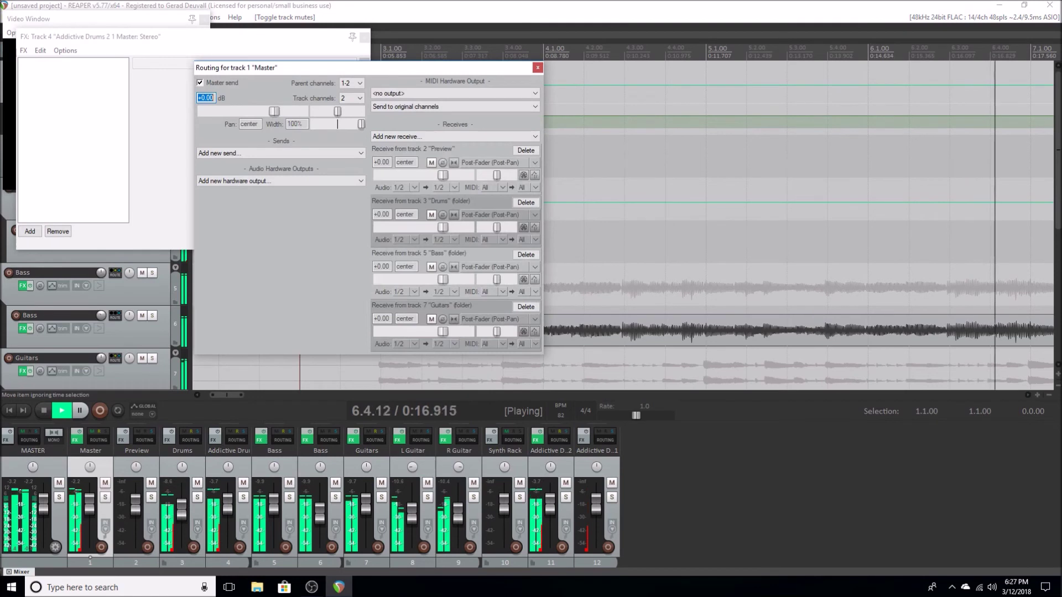
{"action": "type", "text": "-5"}
{"action": "key", "text": "Return"}
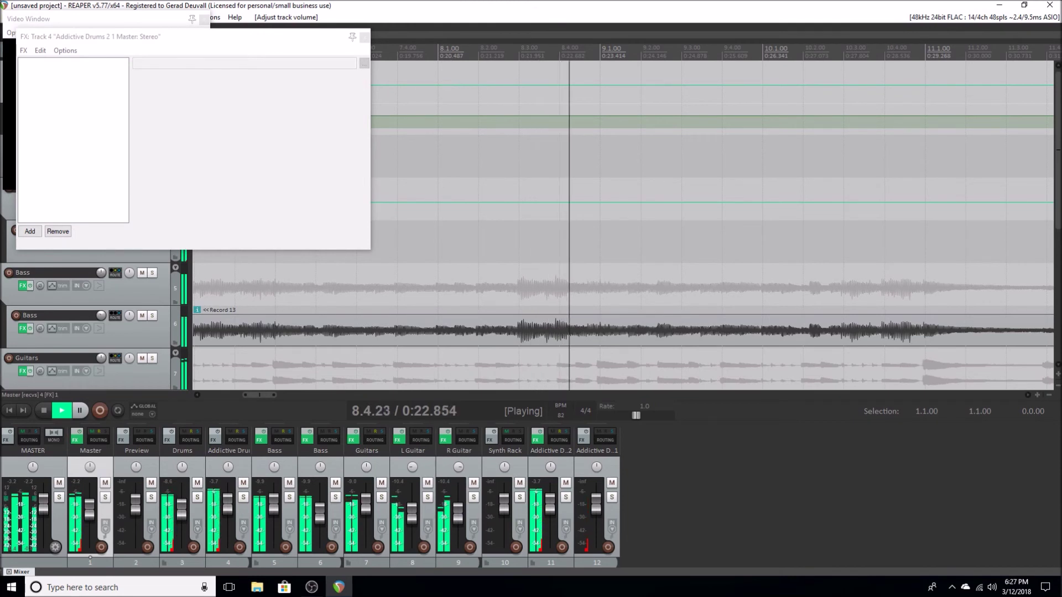
{"action": "key", "text": "space"}
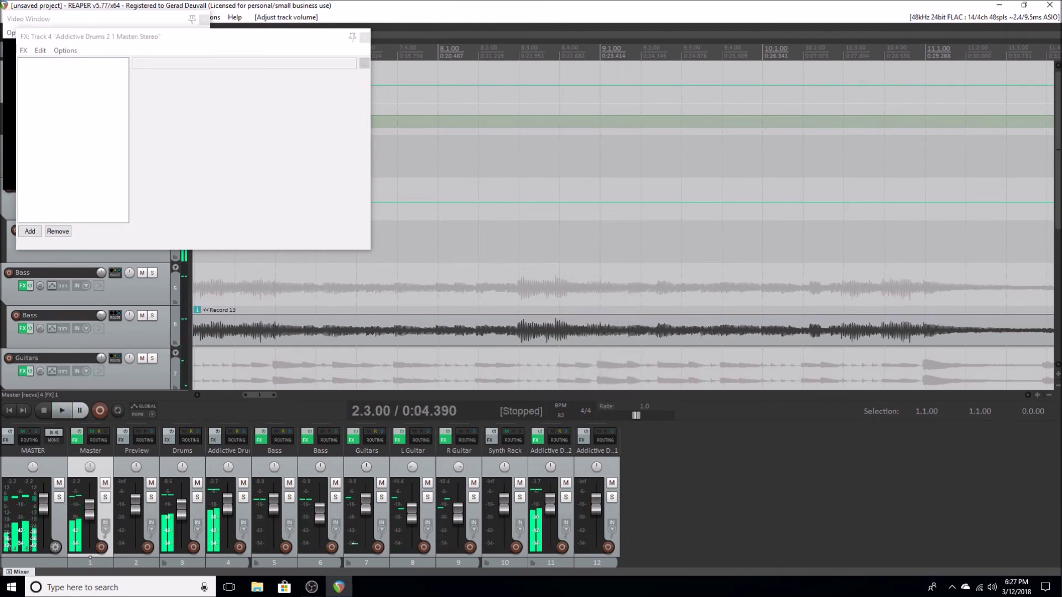